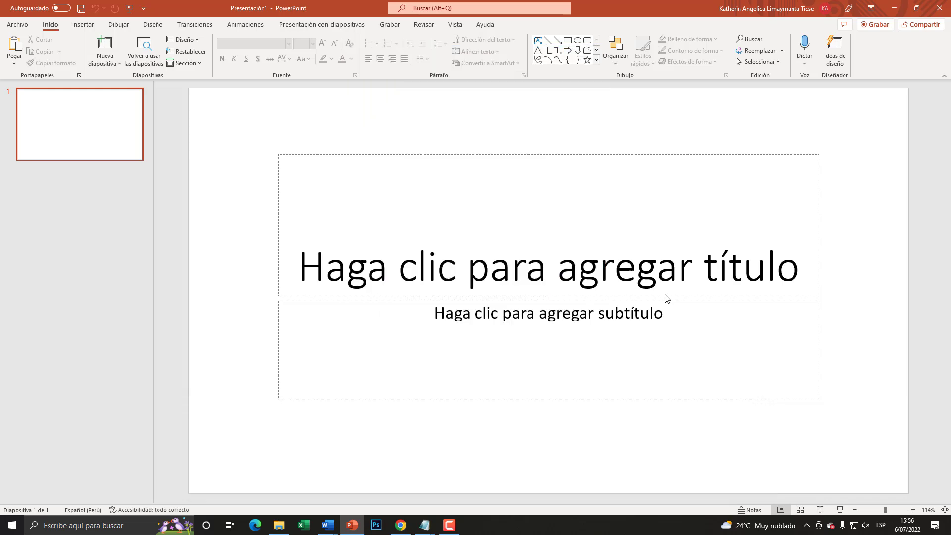
# - Launch PowerPoint from the Windows search and create a blank presentation, Presentación2
pyautogui.click(101, 525)
pyautogui.write('P')
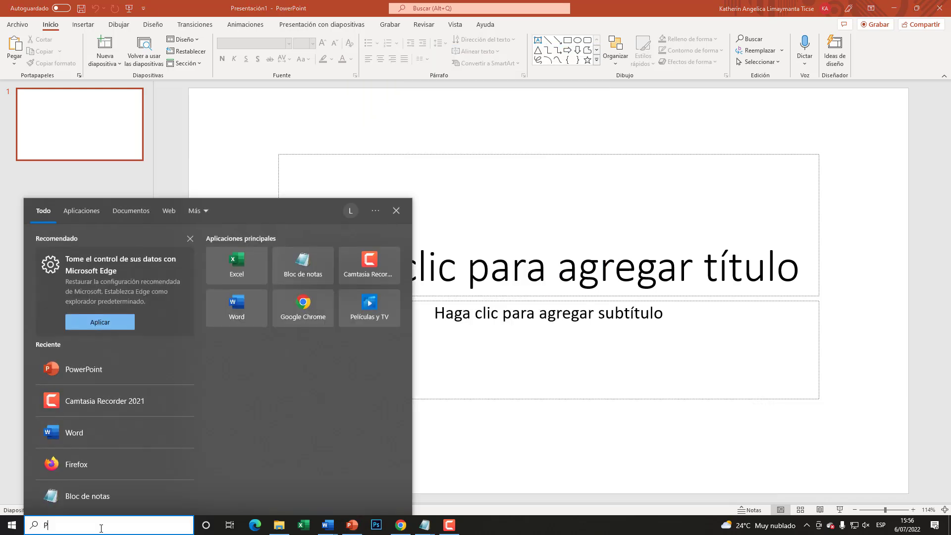
pyautogui.write('ower')
pyautogui.press('Return')
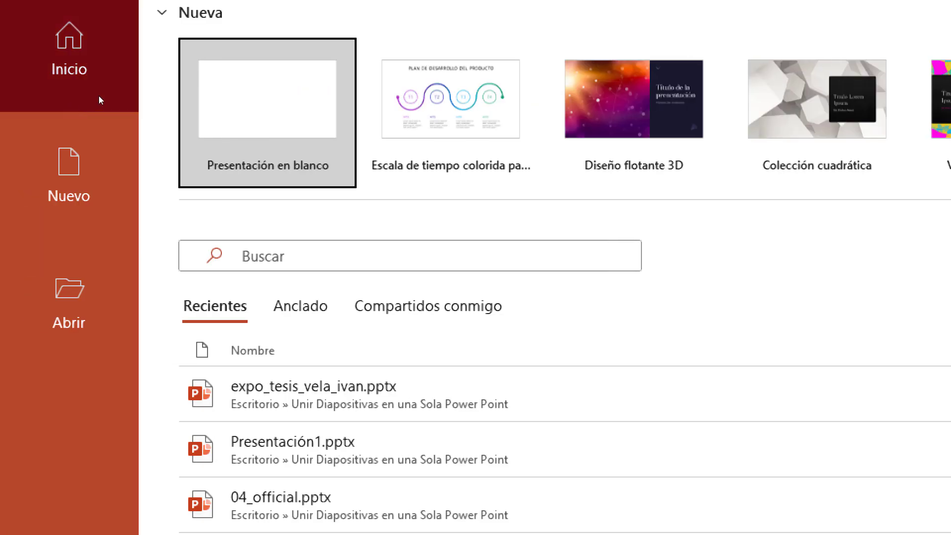
pyautogui.press('Return')
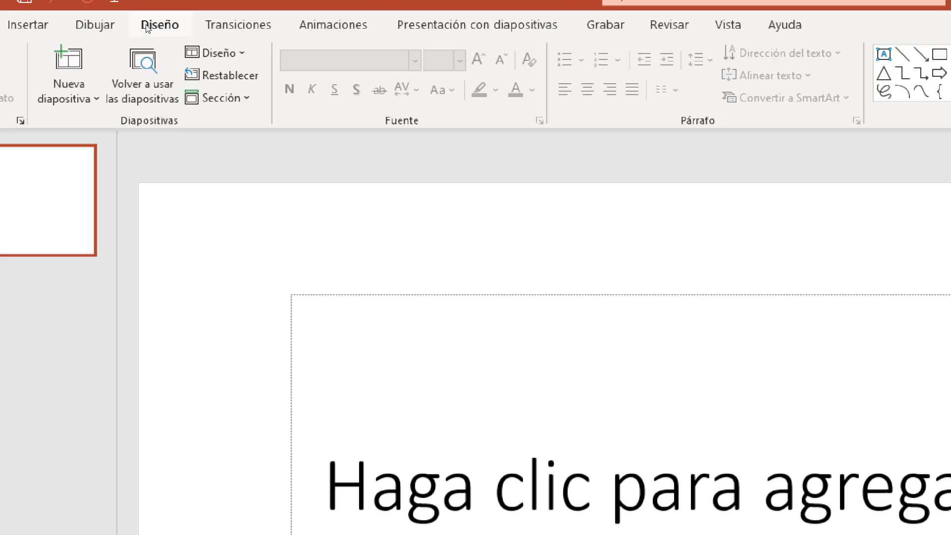
# - Apply the dark textured Malla theme from the Diseño themes gallery
pyautogui.click(147, 25)
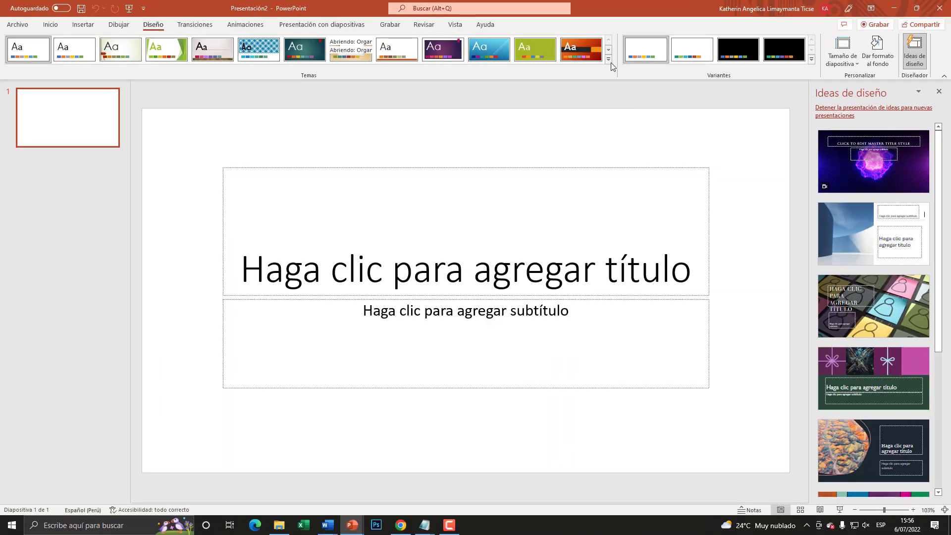
pyautogui.click(611, 62)
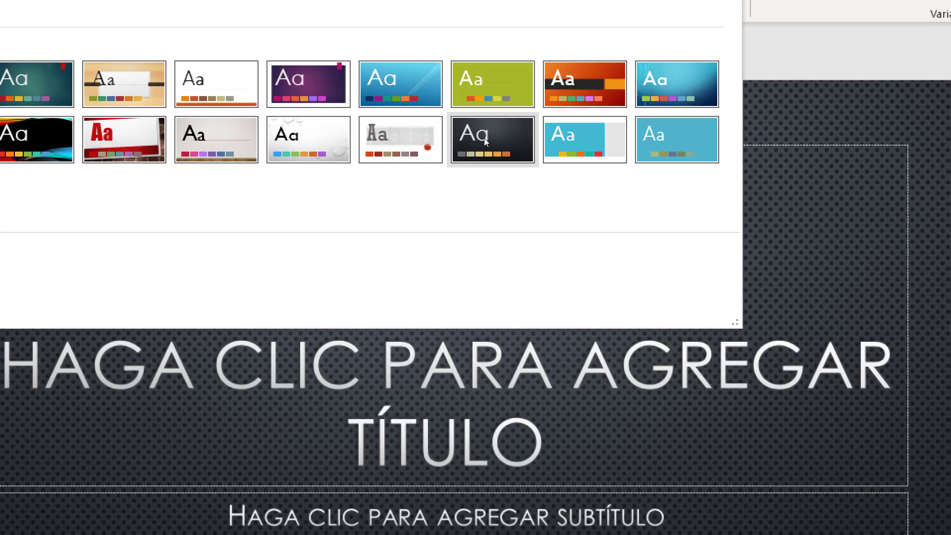
pyautogui.click(488, 139)
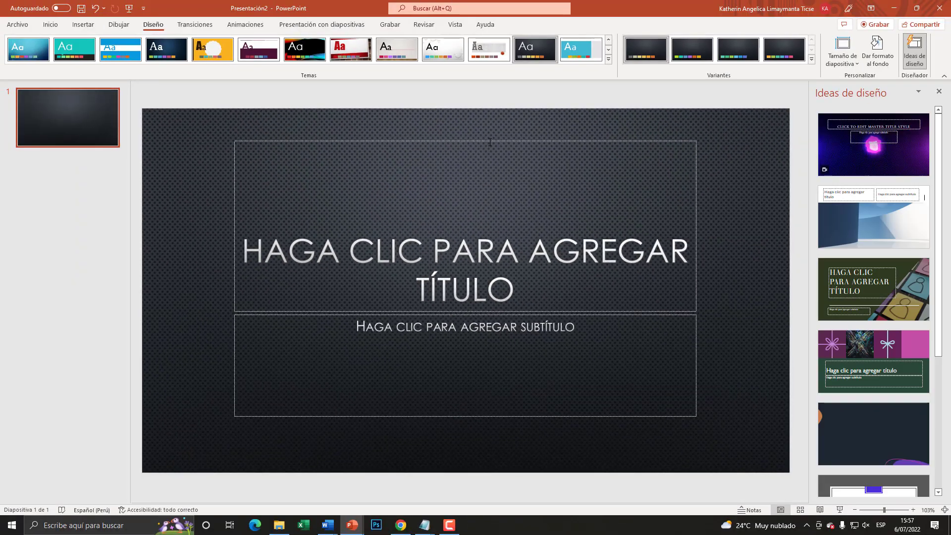
# - Delete the title and subtitle placeholders from the first slide
pyautogui.press('Escape')
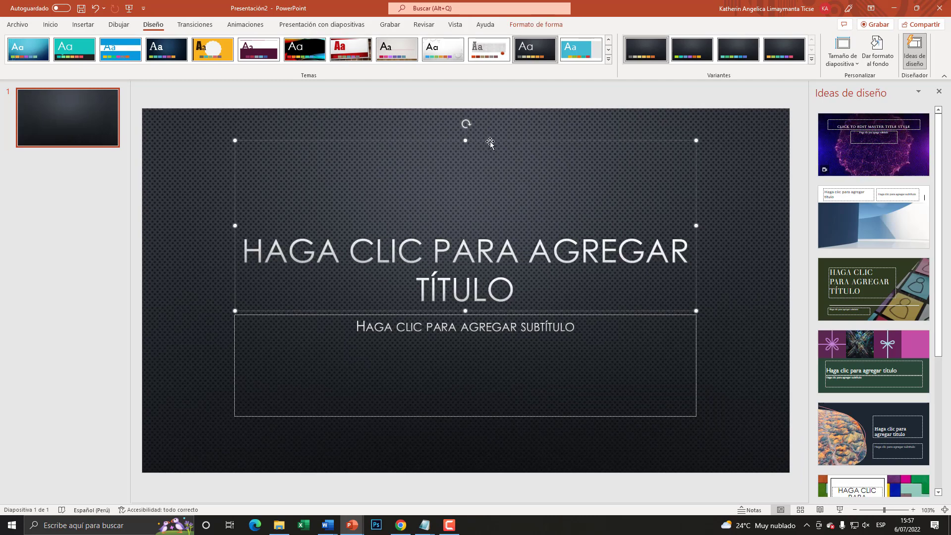
pyautogui.press('Delete')
pyautogui.click(440, 315)
pyautogui.press('Delete')
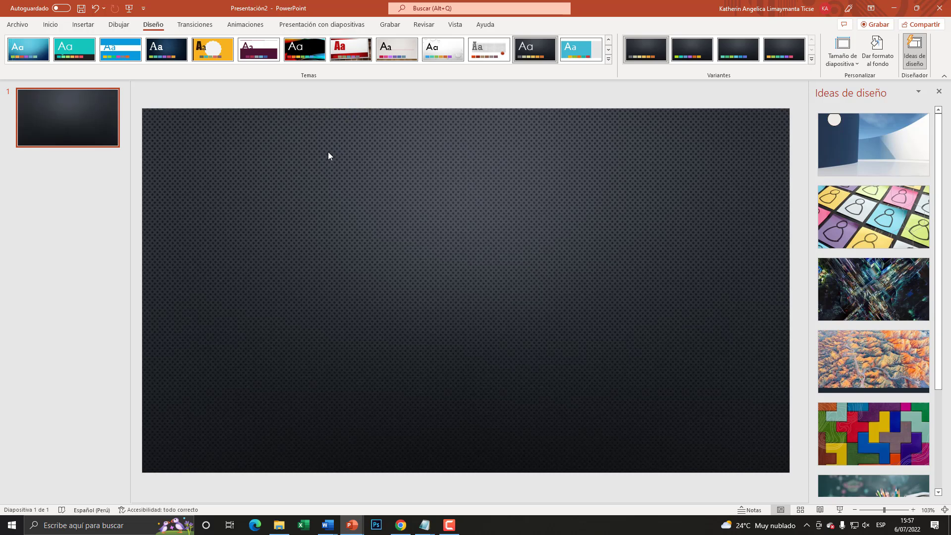
# - Choose Volver a usar las diapositivas from the Nueva diapositiva dropdown to open the Reuse Slides pane
pyautogui.click(51, 26)
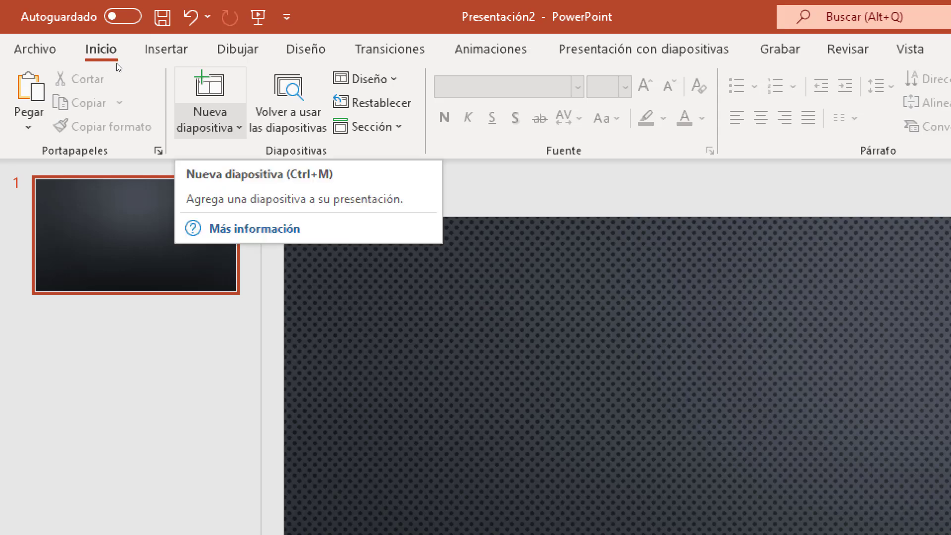
pyautogui.hotkey('alt', 'o')
pyautogui.press('d')
pyautogui.press('s')
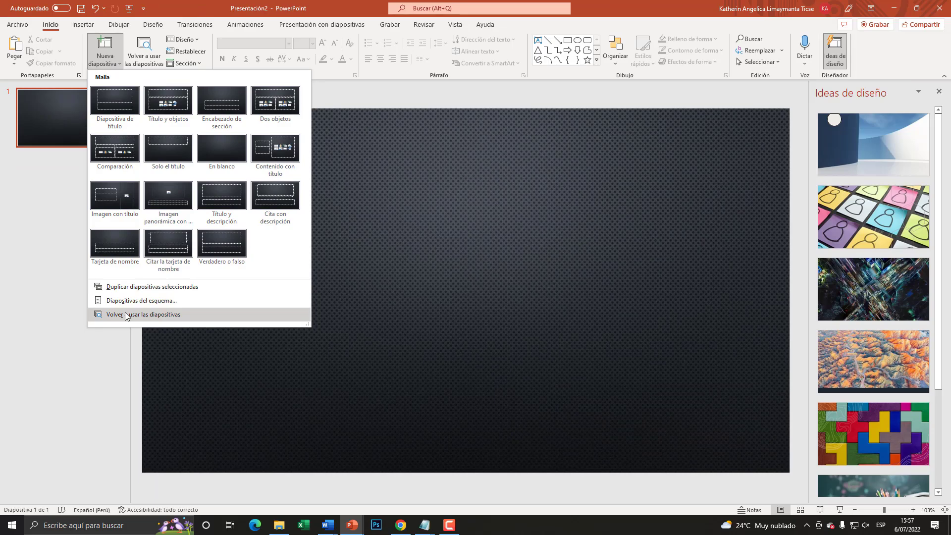
pyautogui.press('super+plus')
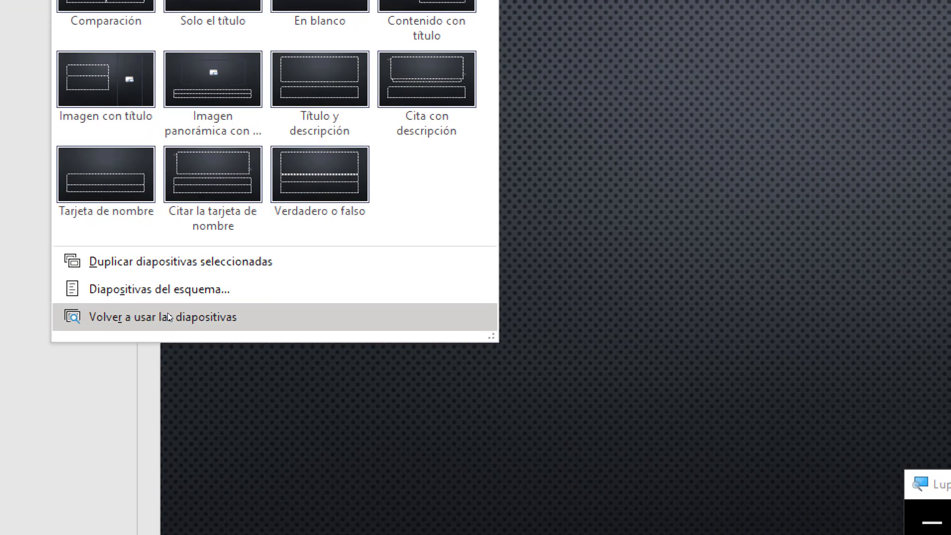
pyautogui.click(167, 313)
pyautogui.press('super+Escape')
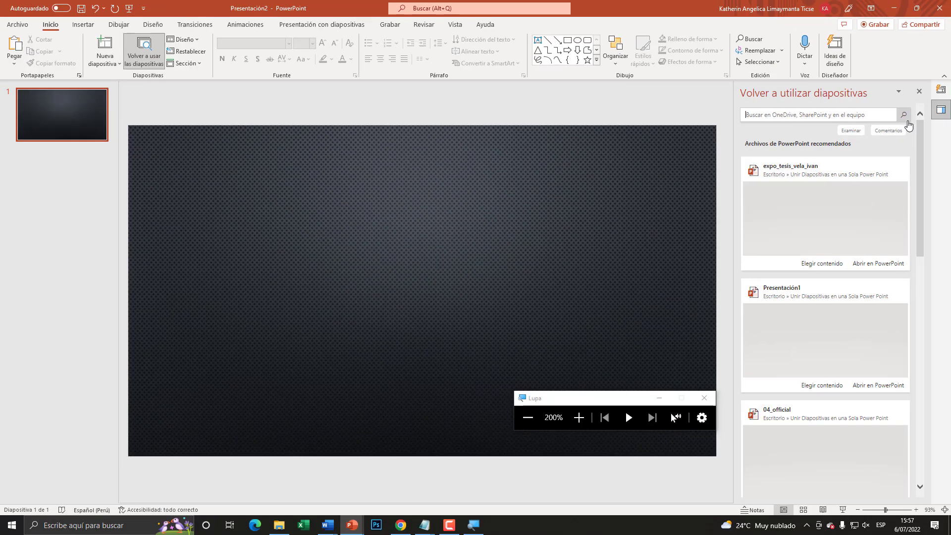
pyautogui.moveTo(921, 136)
pyautogui.mouseDown()
pyautogui.moveTo(915, 237)
pyautogui.moveTo(915, 126)
pyautogui.mouseUp()
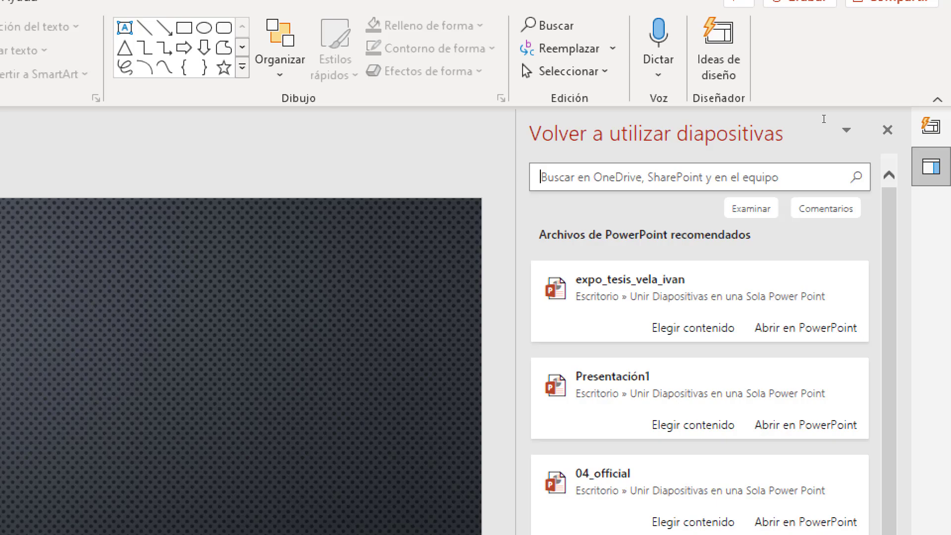
pyautogui.press('Tab')
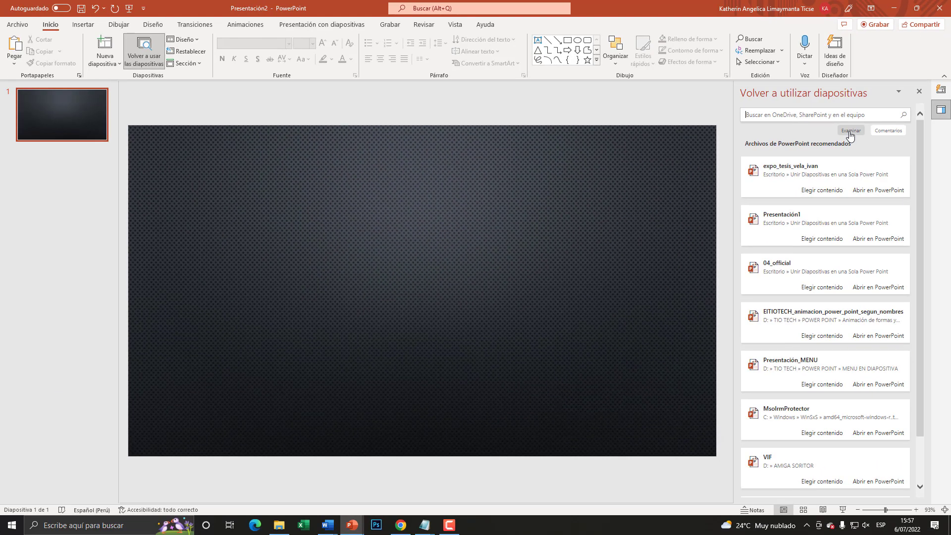
# - Browse to Escritorio > Unir Diapositivas en una Sola Power Point and load expo_tesis_vela_ivan.pptx
pyautogui.click(851, 135)
pyautogui.moveTo(263, 13); pyautogui.dragTo(392, 112)
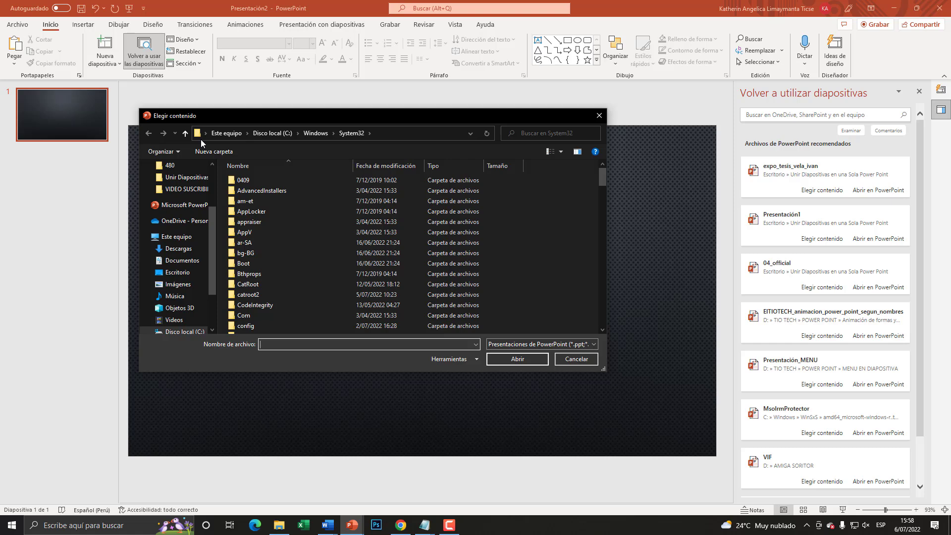
pyautogui.click(207, 135)
pyautogui.click(207, 146)
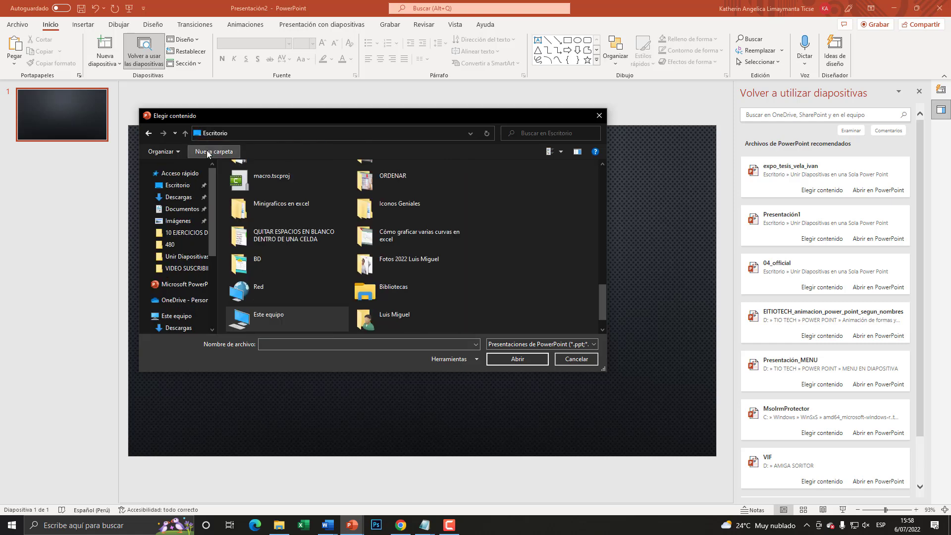
pyautogui.scroll(10, 395, 212)
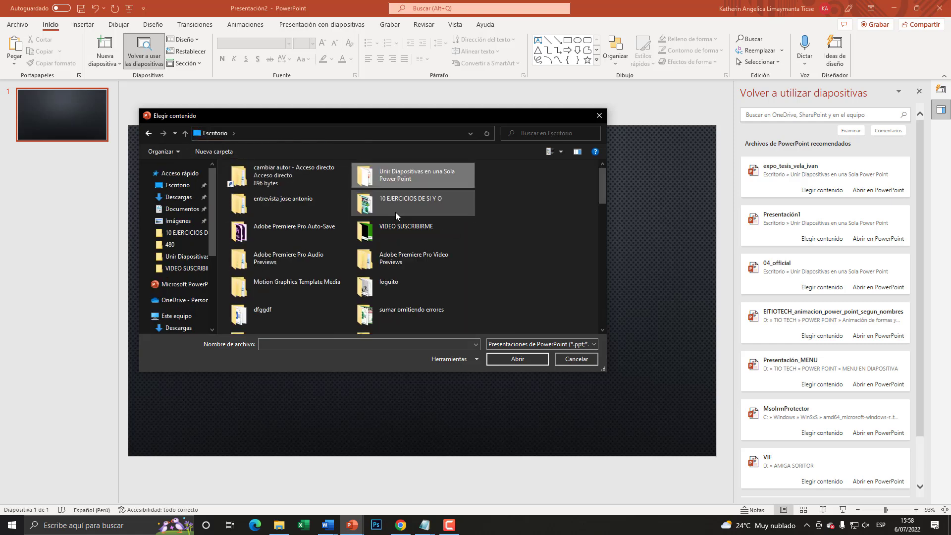
pyautogui.doubleClick(406, 177)
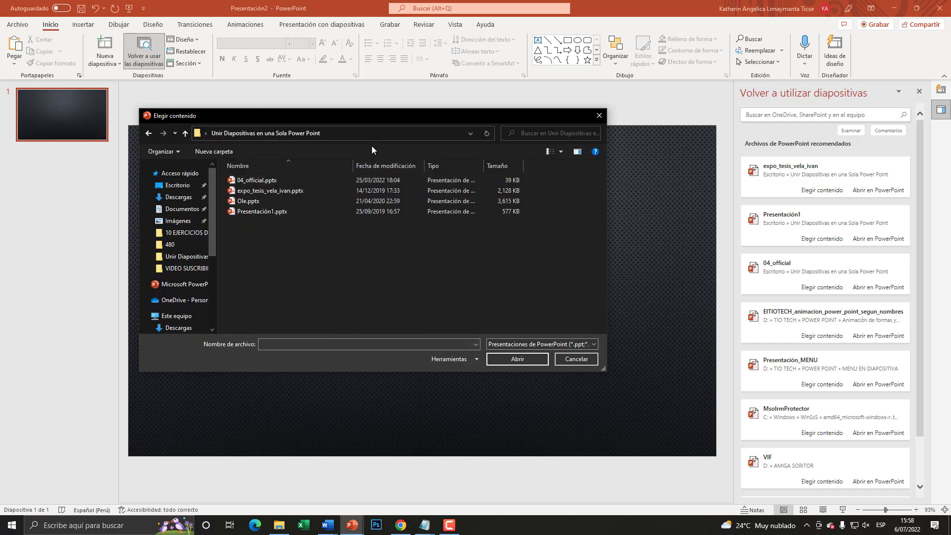
pyautogui.moveTo(355, 118); pyautogui.dragTo(453, 78)
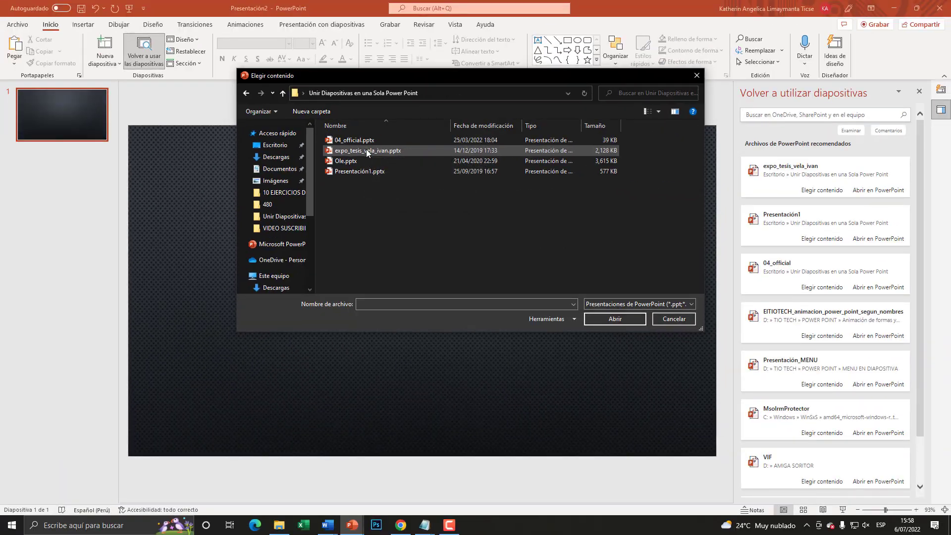
pyautogui.doubleClick(367, 149)
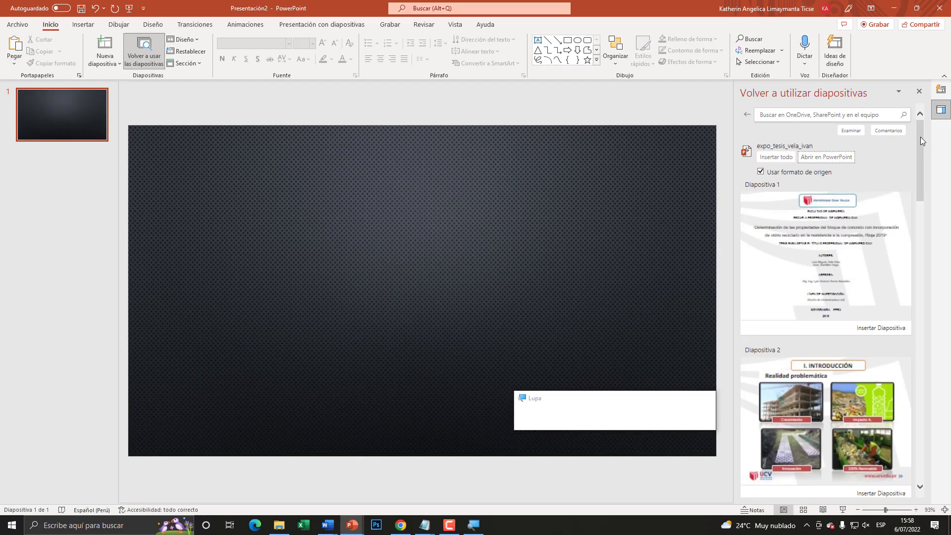
pyautogui.moveTo(921, 138)
pyautogui.mouseDown()
pyautogui.moveTo(921, 426)
pyautogui.moveTo(920, 139)
pyautogui.mouseUp()
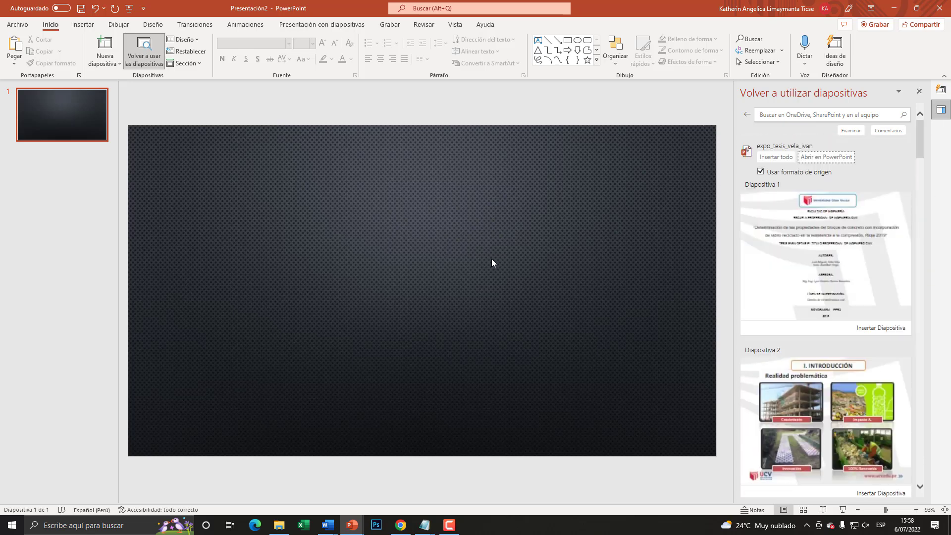
# - Insert Diapositiva 2, 'I. INTRODUCCIÓN – Realidad problemática', with source formatting and close Design Ideas
pyautogui.scroll(-3, 821, 304)
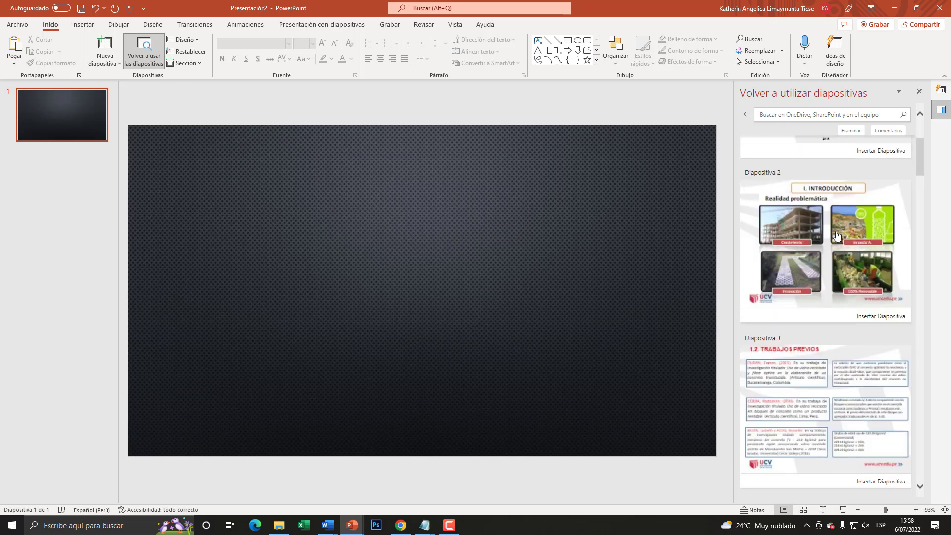
pyautogui.click(836, 235)
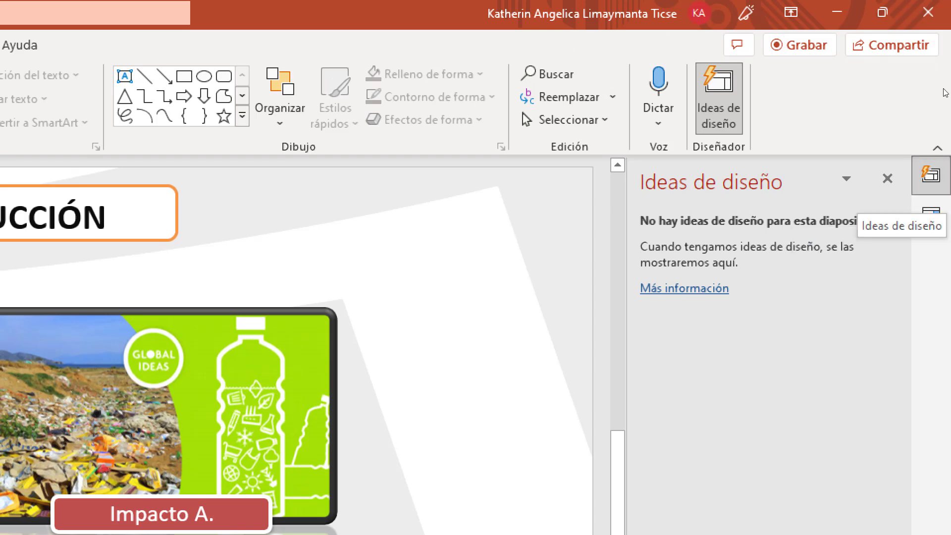
pyautogui.click(932, 214)
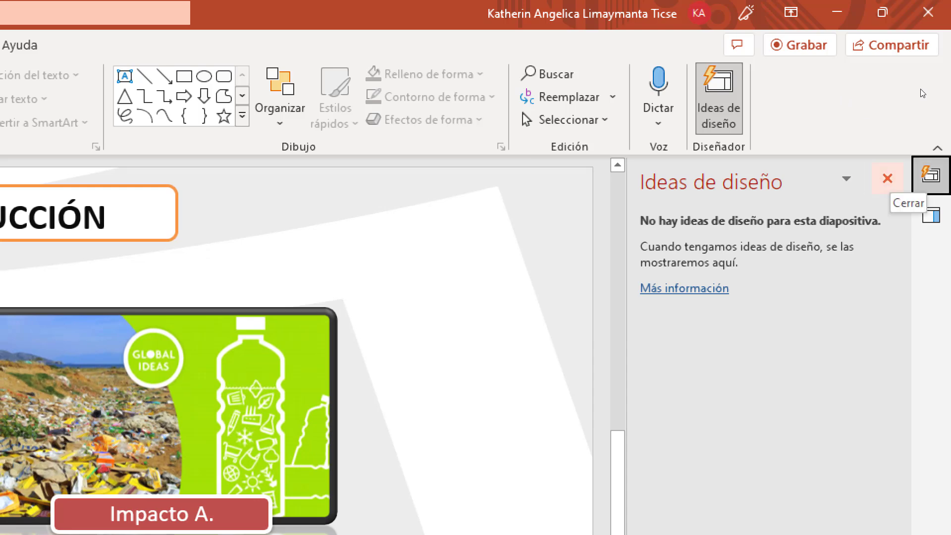
pyautogui.click(887, 179)
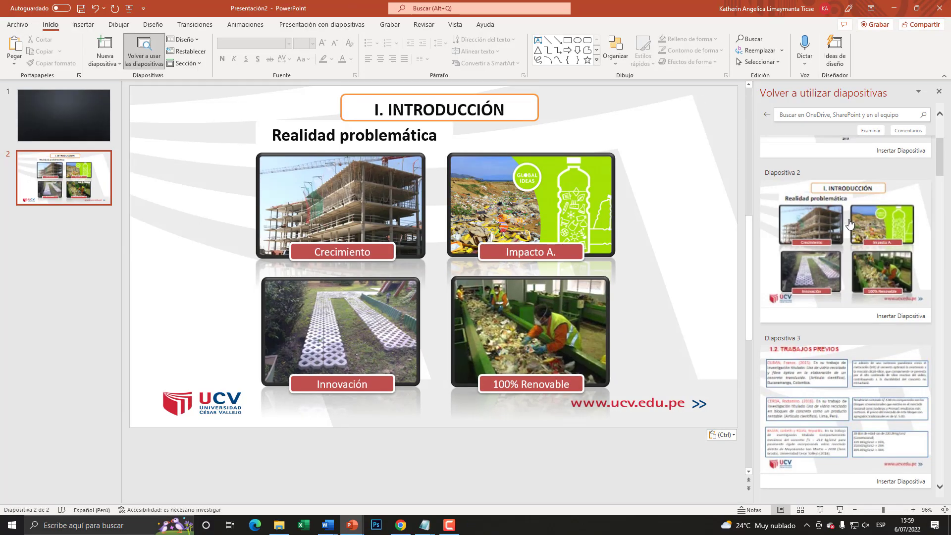
# - Uncheck Usar formato de origen in the Reuse Slides pane
pyautogui.scroll(3, 846, 333)
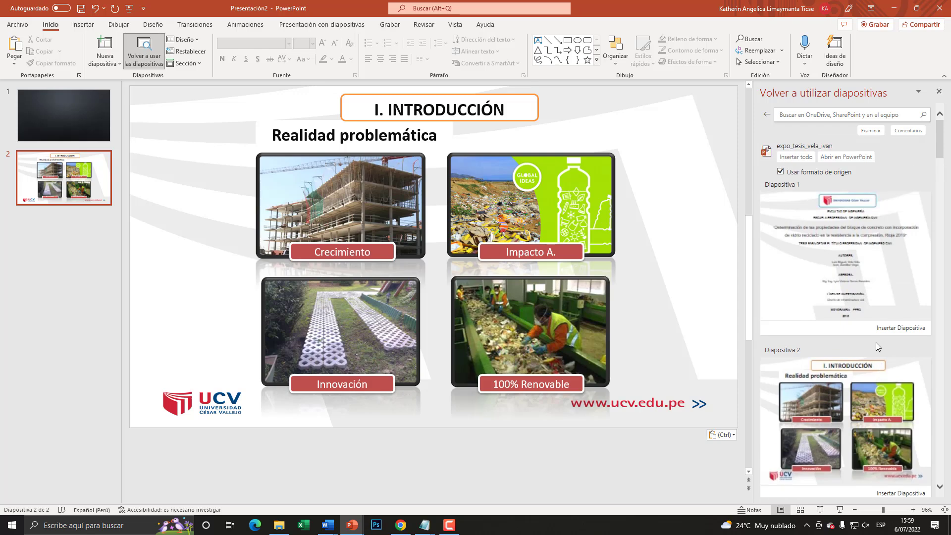
pyautogui.scroll(2, 875, 342)
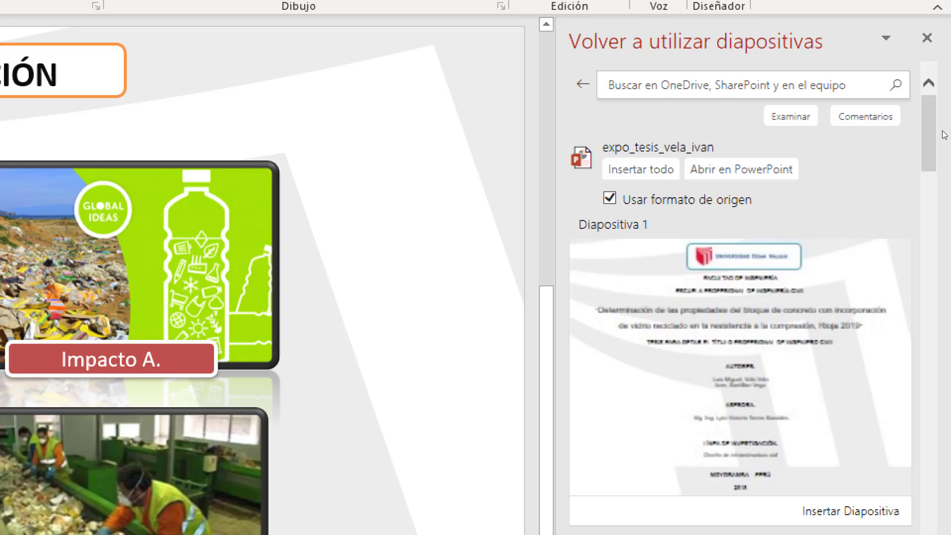
pyautogui.scroll(-5, 940, 150)
pyautogui.scroll(4, 944, 156)
pyautogui.scroll(1, 944, 144)
pyautogui.click(785, 173)
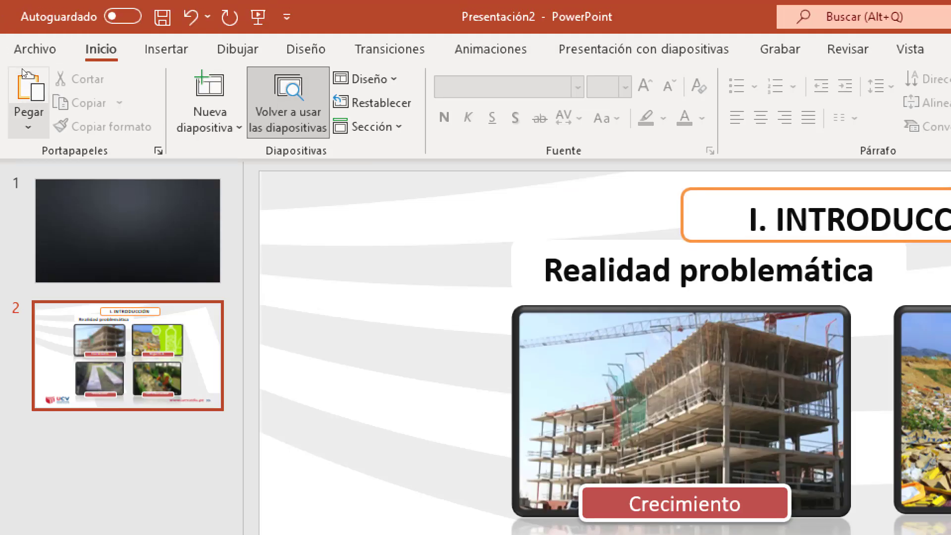
# - Select slide 1 and insert the Introducción slide again, now in the dark Malla theme
pyautogui.click(52, 136)
pyautogui.click(28, 108)
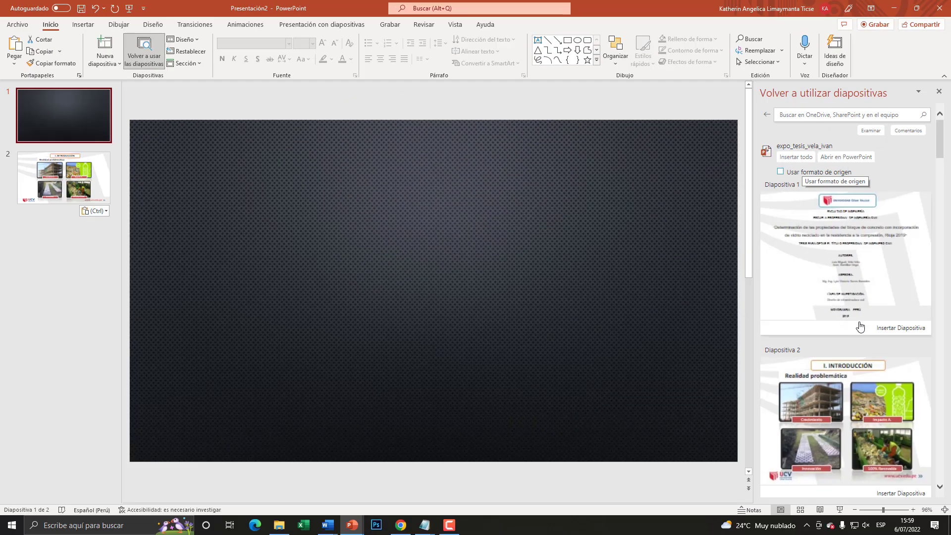
pyautogui.scroll(-3, 858, 265)
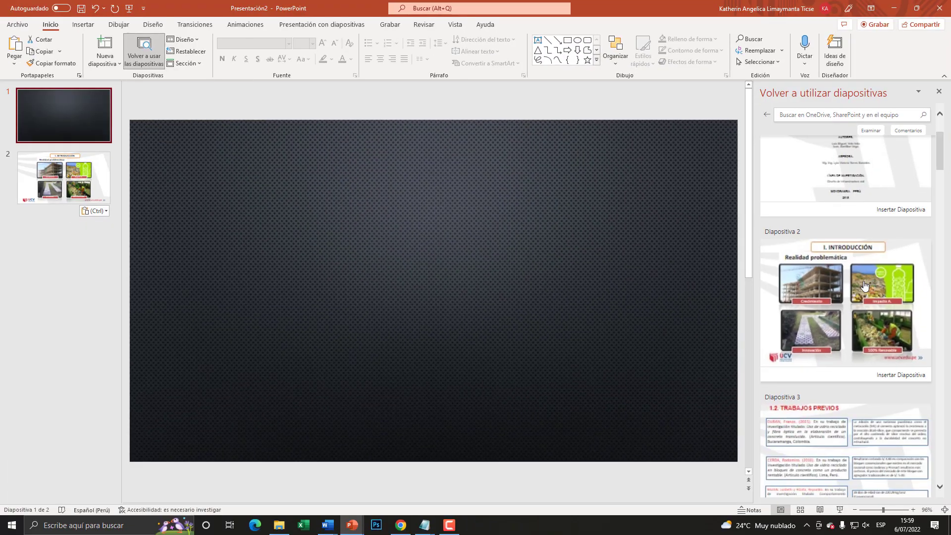
pyautogui.click(876, 281)
# - Compare the dark and source-formatted Introducción slides, ending on the dark one
pyautogui.click(93, 244)
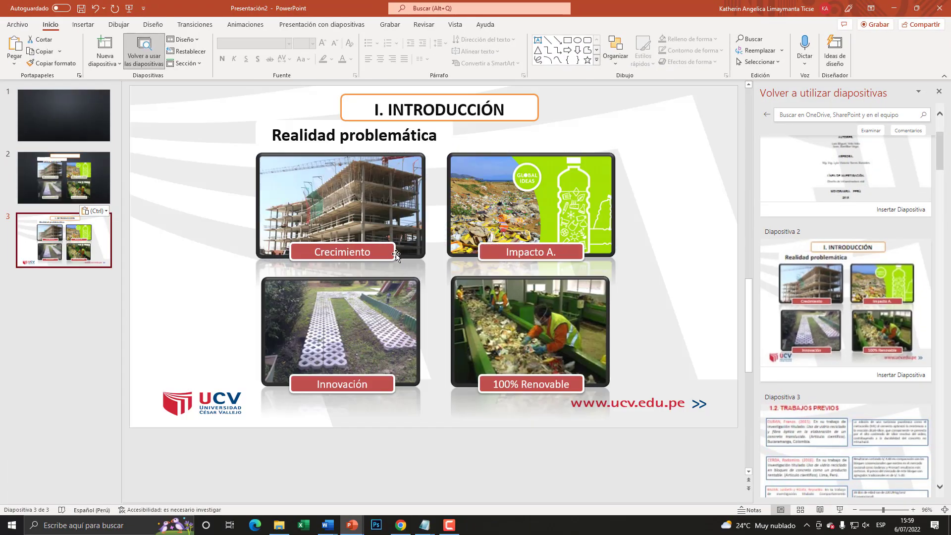
pyautogui.click(56, 184)
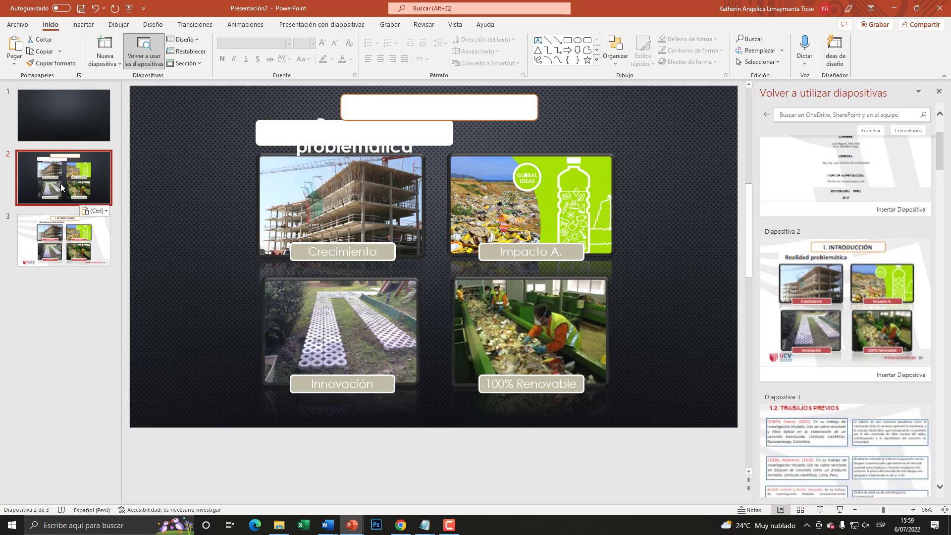
pyautogui.press('Down')
pyautogui.press('Up')
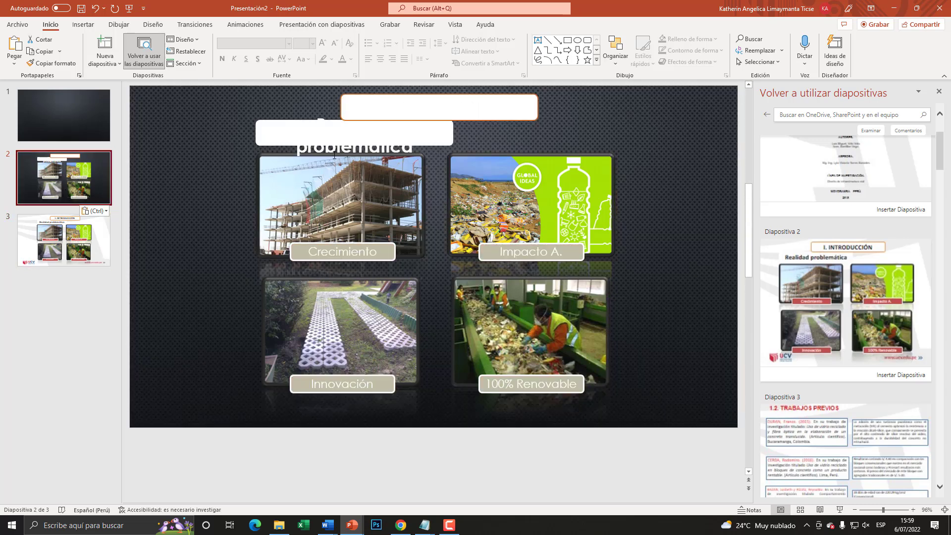
# - Fill the Realidad problemática box black and widen it to 19.91 cm so it fits one line
pyautogui.click(340, 134)
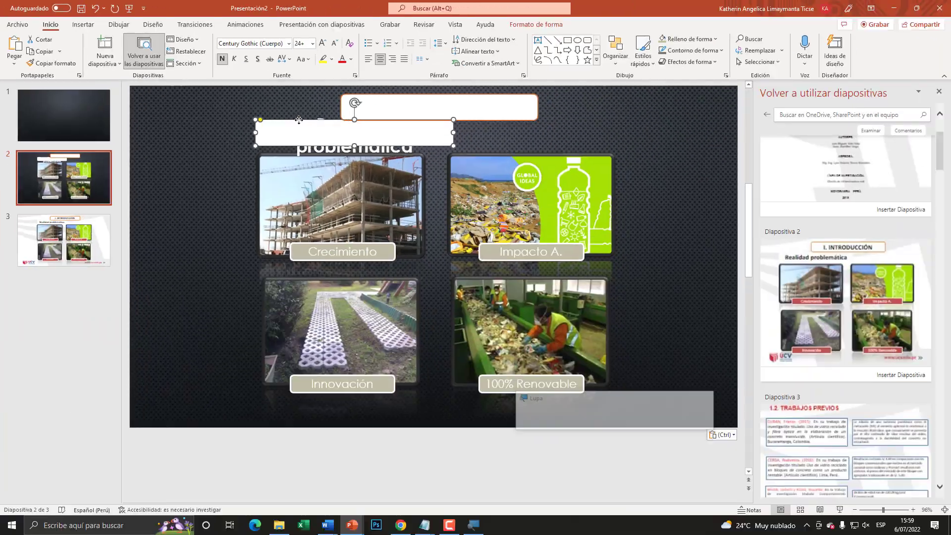
pyautogui.click(543, 26)
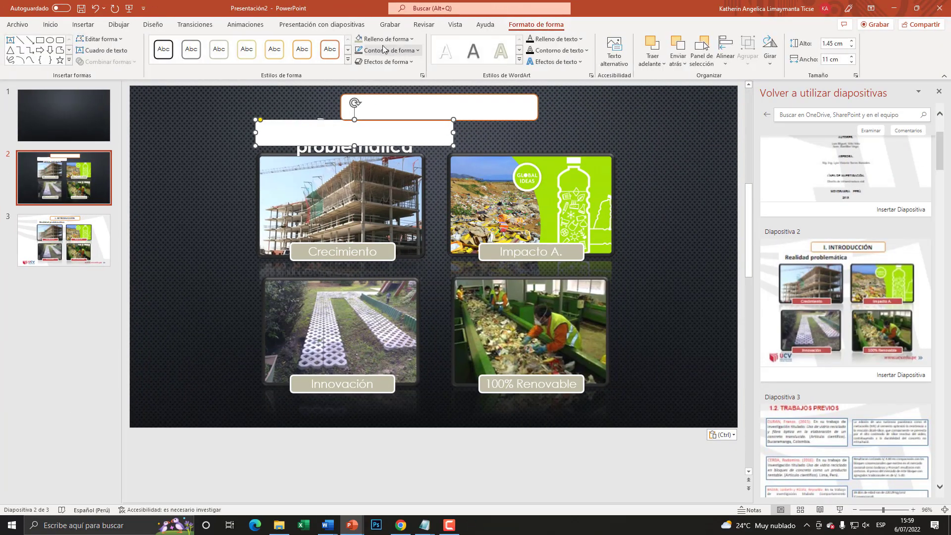
pyautogui.click(384, 39)
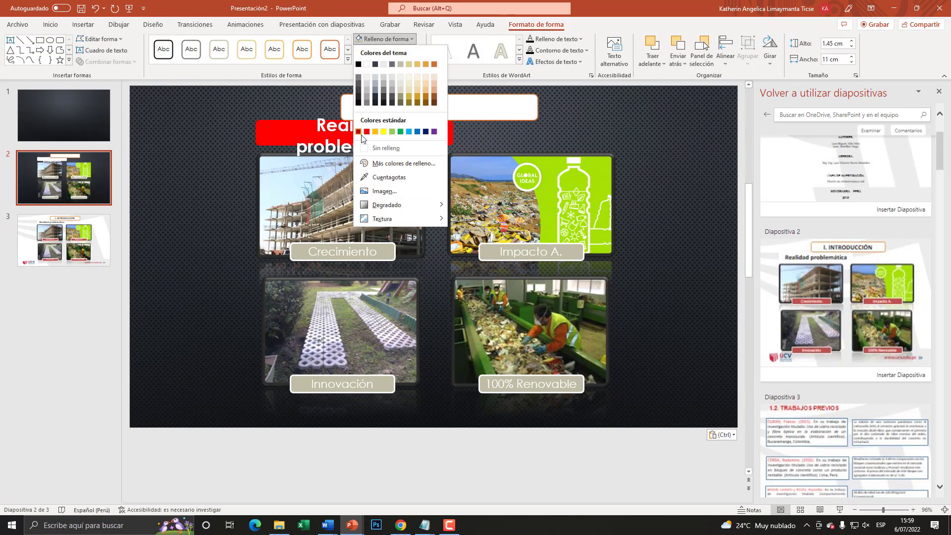
pyautogui.click(365, 104)
pyautogui.moveTo(453, 132)
pyautogui.mouseDown()
pyautogui.moveTo(621, 132)
pyautogui.moveTo(572, 131)
pyautogui.mouseUp()
# - Deselect the box and view slide 3 for comparison
pyautogui.click(644, 141)
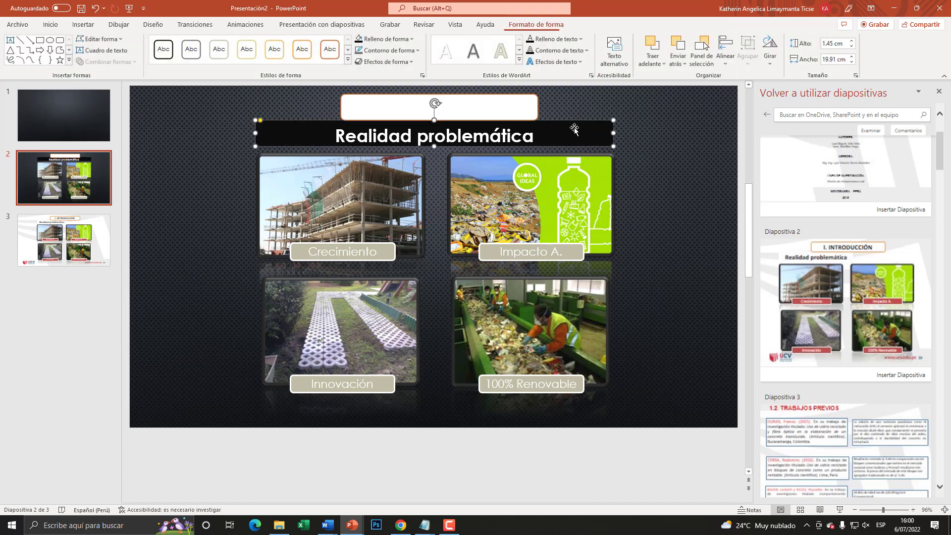
pyautogui.click(670, 178)
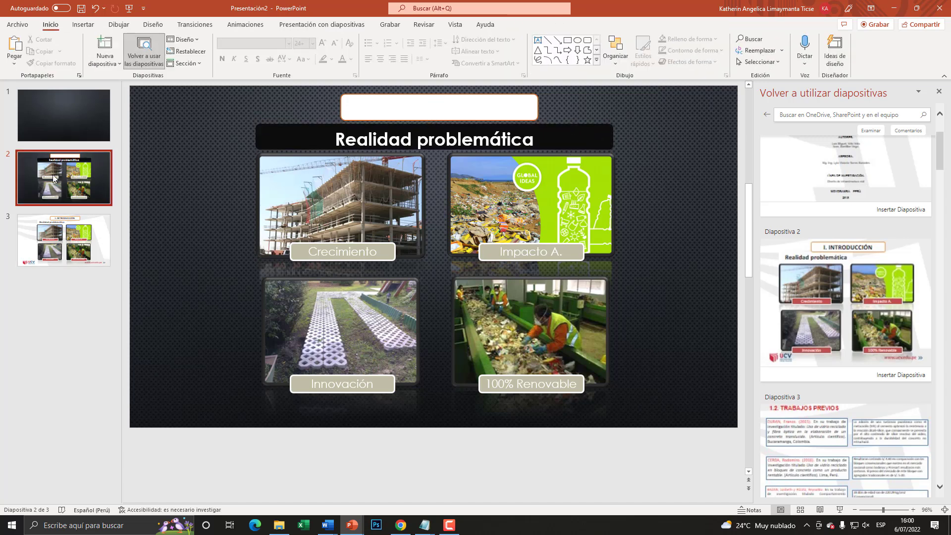
pyautogui.click(74, 186)
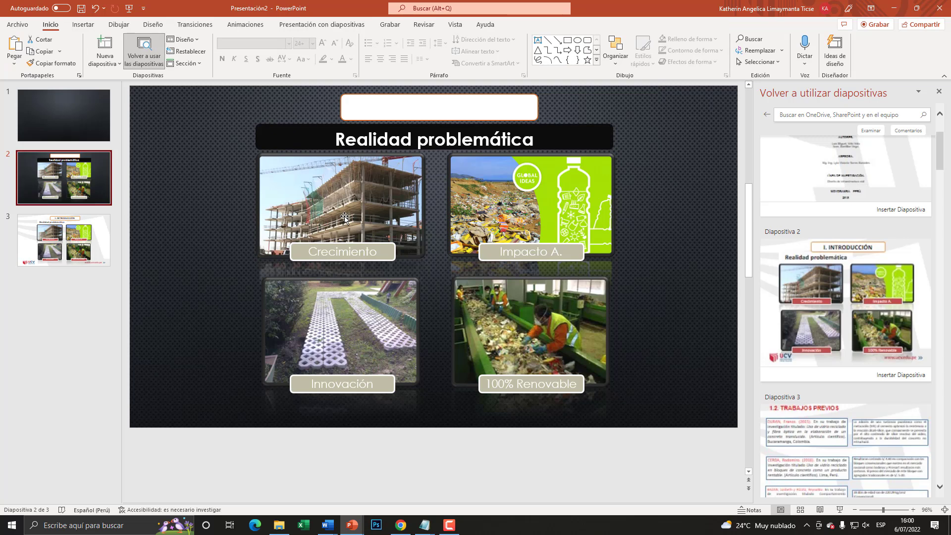
pyautogui.click(77, 253)
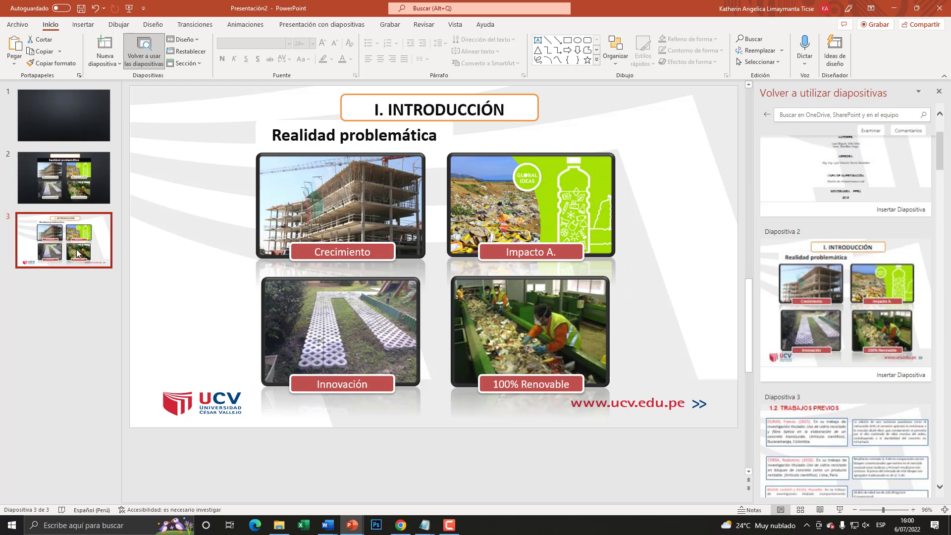
# - Recolour slide 2's invisible I. INTRODUCCIÓN title grey, then compare with slide 3
pyautogui.press('Up')
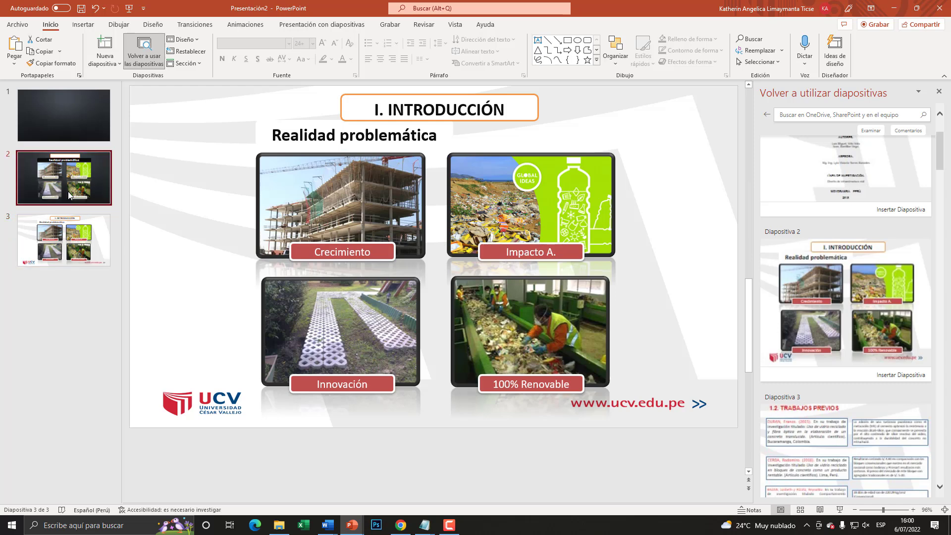
pyautogui.tripleClick(420, 114)
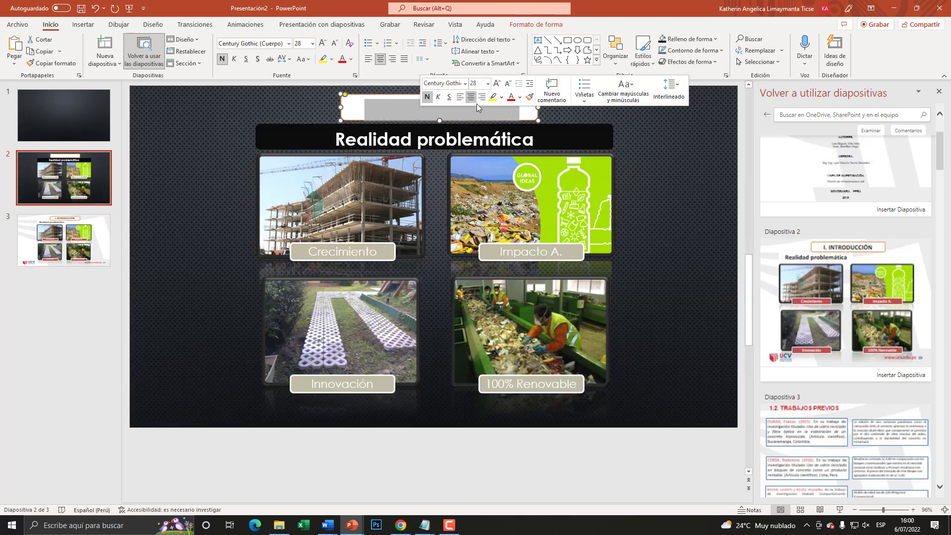
pyautogui.click(519, 97)
pyautogui.click(509, 161)
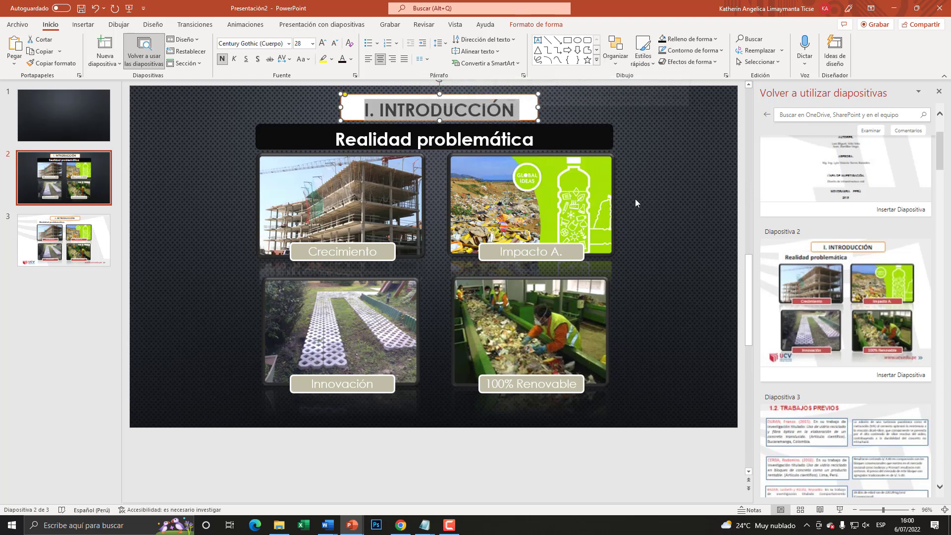
pyautogui.click(648, 194)
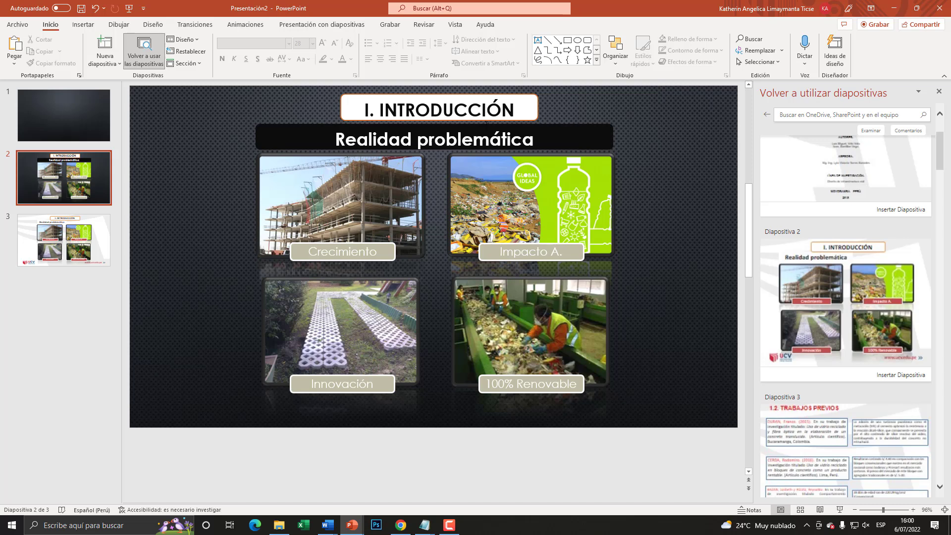
pyautogui.click(63, 228)
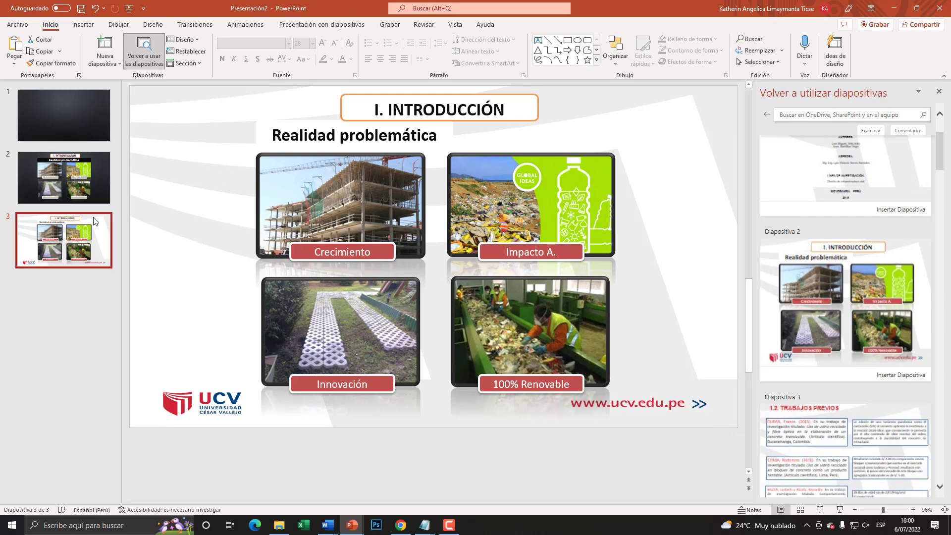
pyautogui.scroll(5, 887, 278)
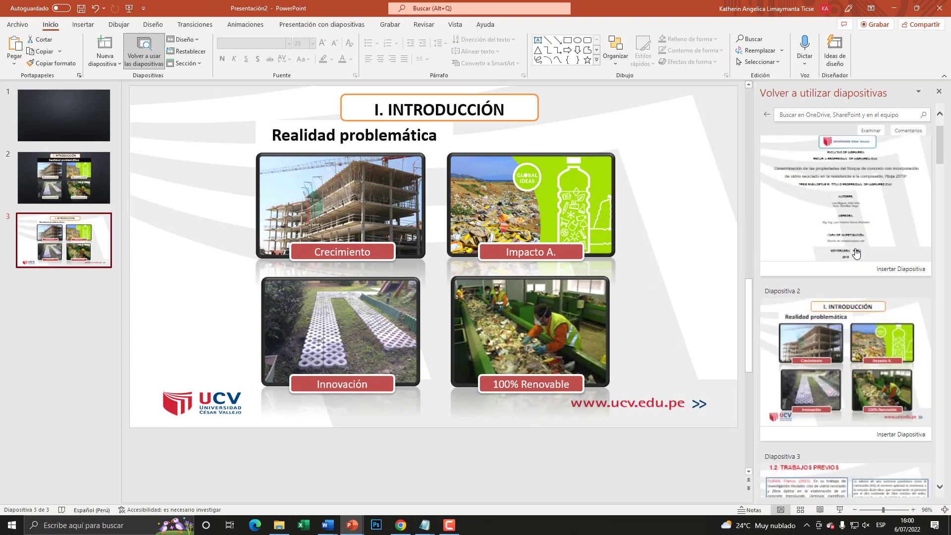
# - Insert the 1.3 TEORÍAS RELACIONADAS AL TEMA slide (Diapositiva 4) from the reuse pane
pyautogui.scroll(-5, 861, 265)
pyautogui.scroll(-5, 861, 265)
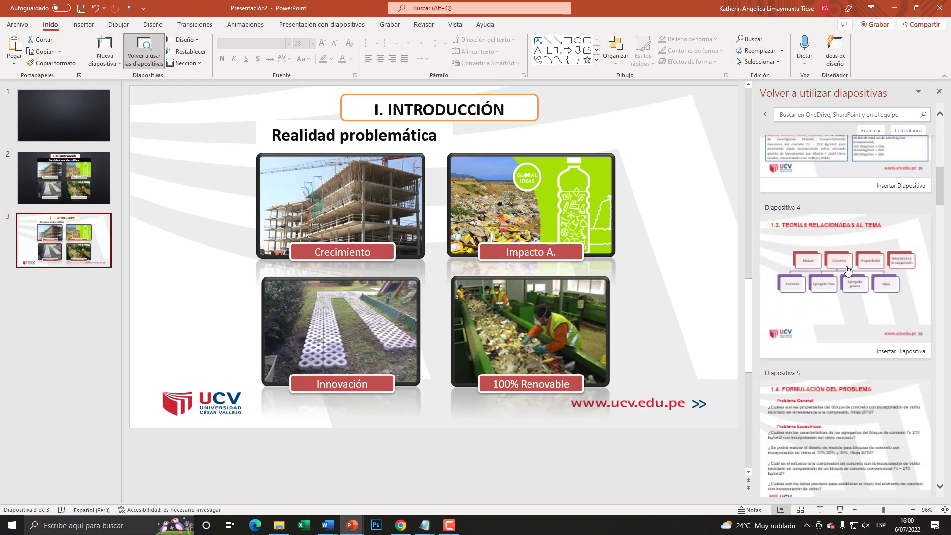
pyautogui.click(844, 268)
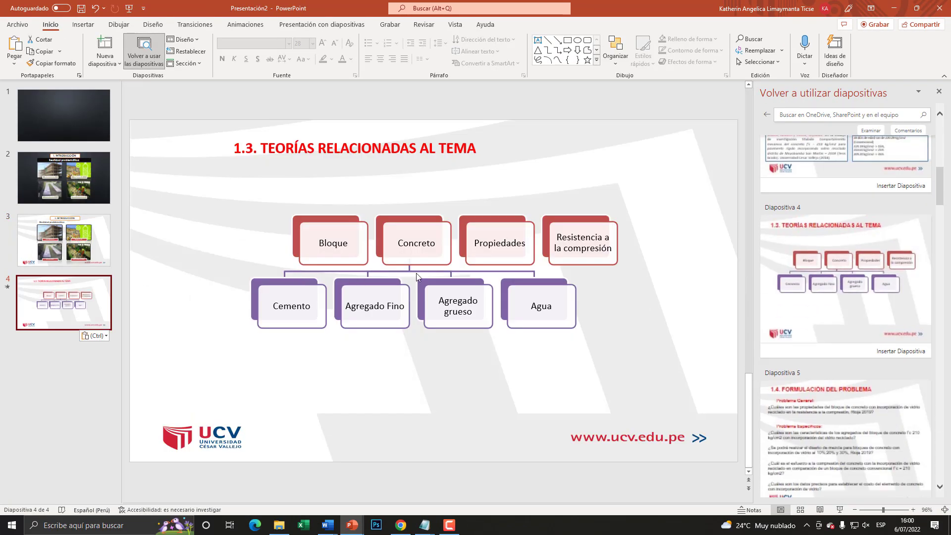
pyautogui.press('super+plus')
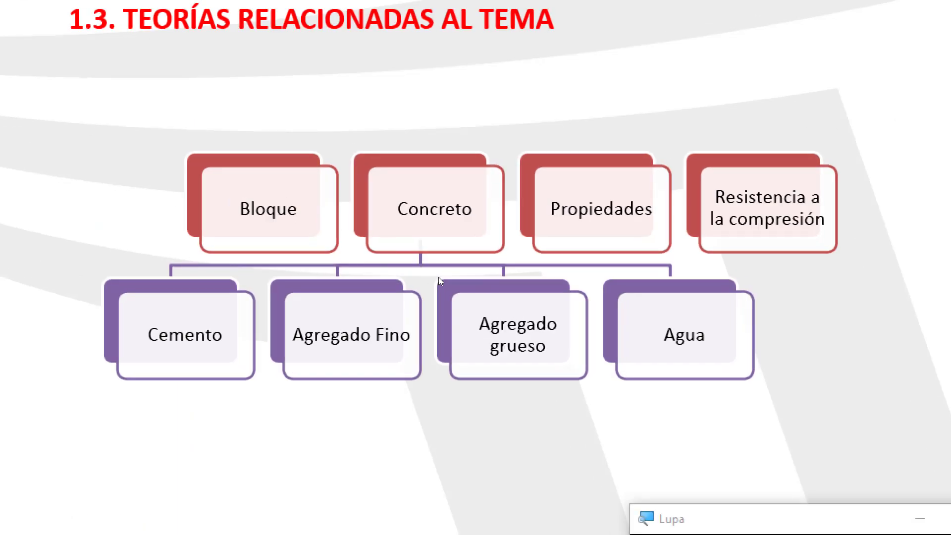
pyautogui.press('super+minus')
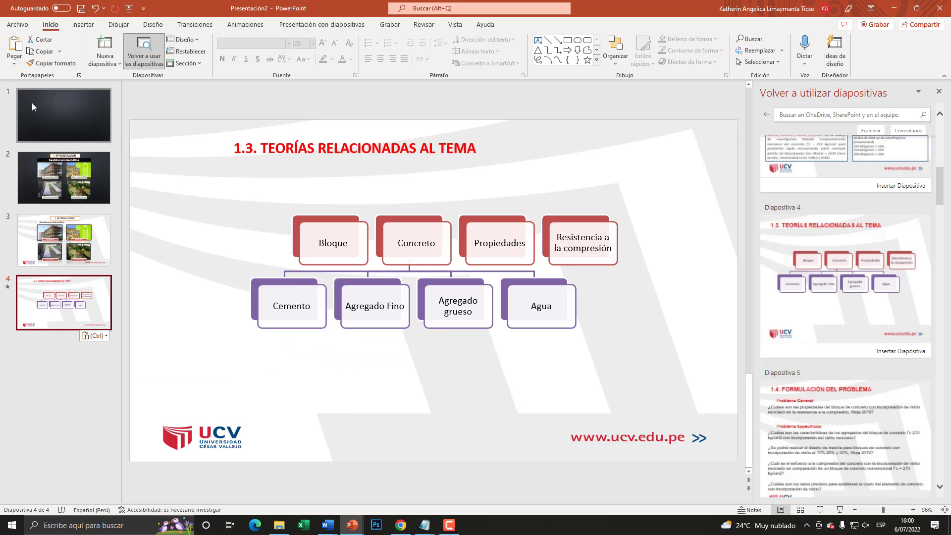
pyautogui.press('super+plus')
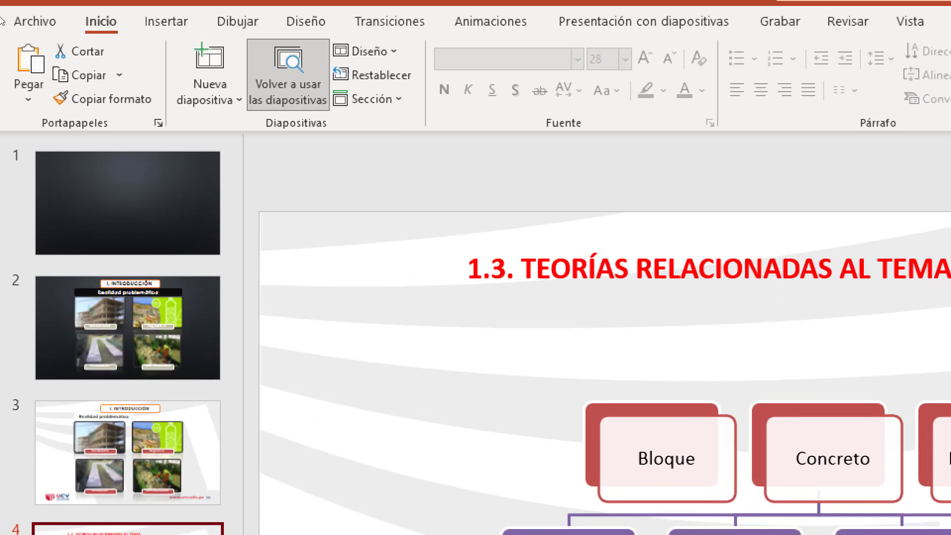
# - Insert a dark-theme Teorías copy after slide 1 and drag it down to position 4
pyautogui.click(32, 103)
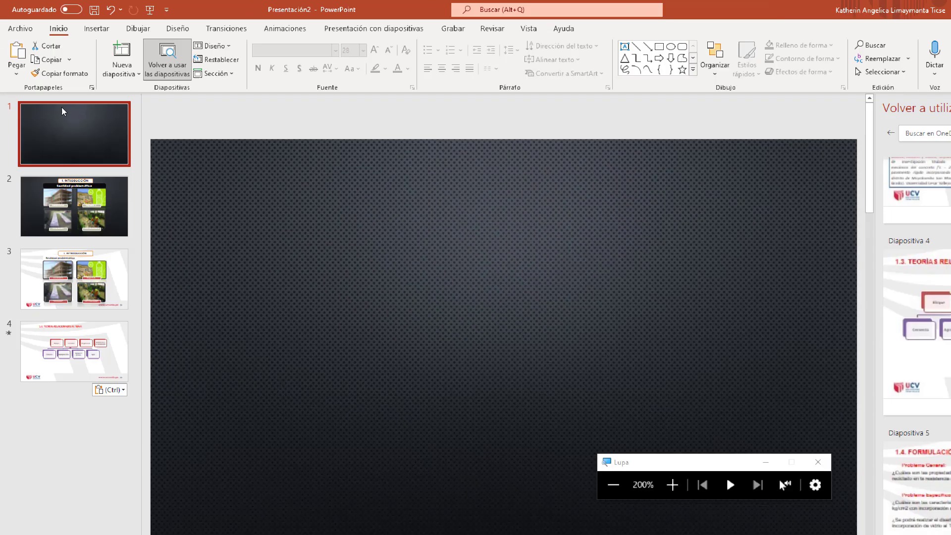
pyautogui.press('super+minus')
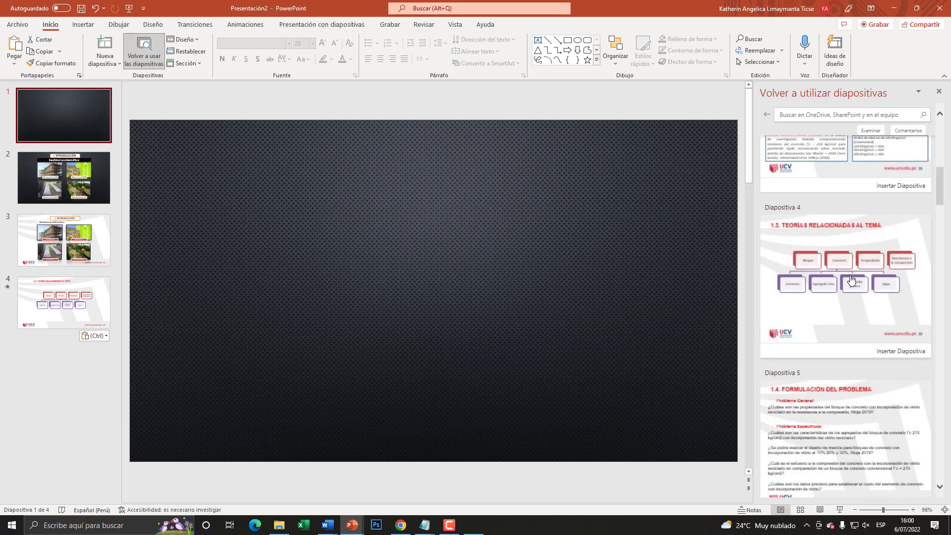
pyautogui.press('super+plus')
pyautogui.press('super+Escape')
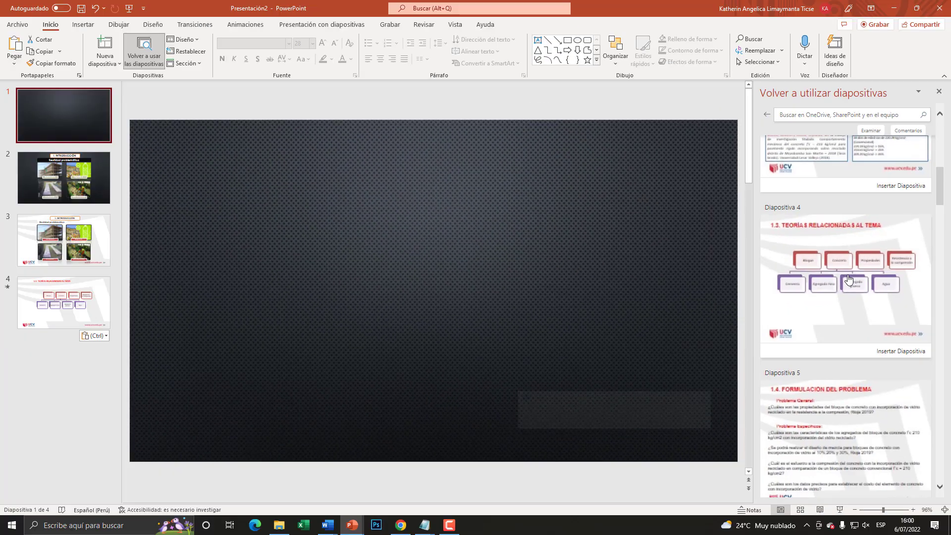
pyautogui.click(887, 277)
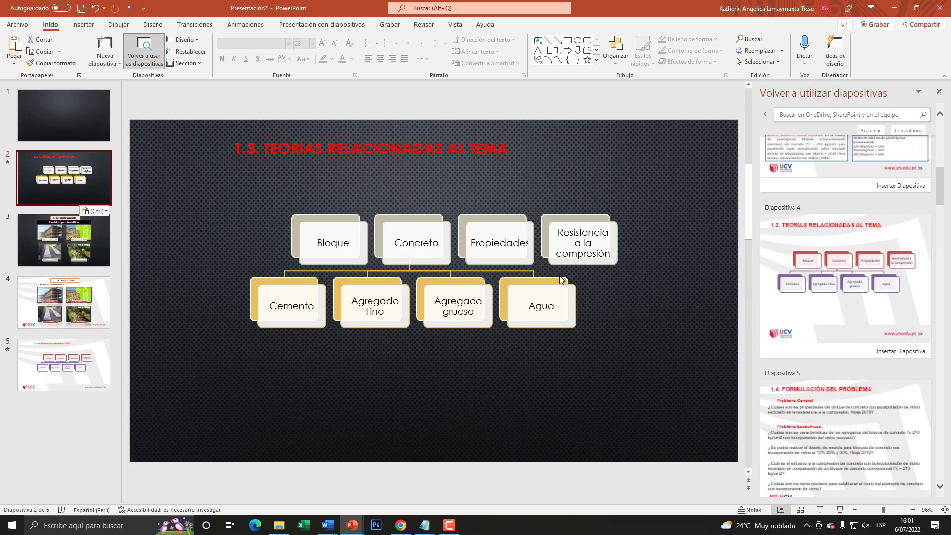
pyautogui.moveTo(99, 213)
pyautogui.mouseDown()
pyautogui.moveTo(55, 325)
pyautogui.moveTo(53, 297)
pyautogui.mouseUp()
pyautogui.press('super+plus')
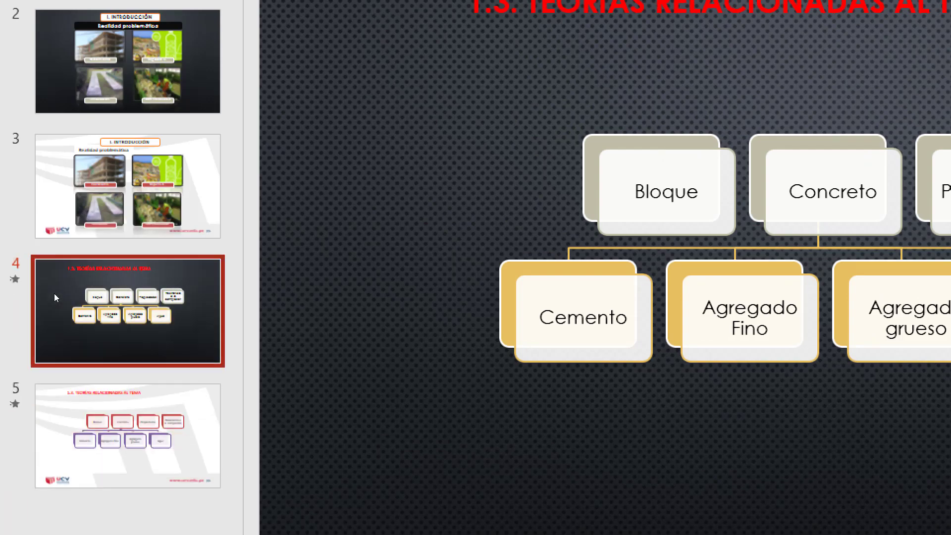
pyautogui.press('super+Escape')
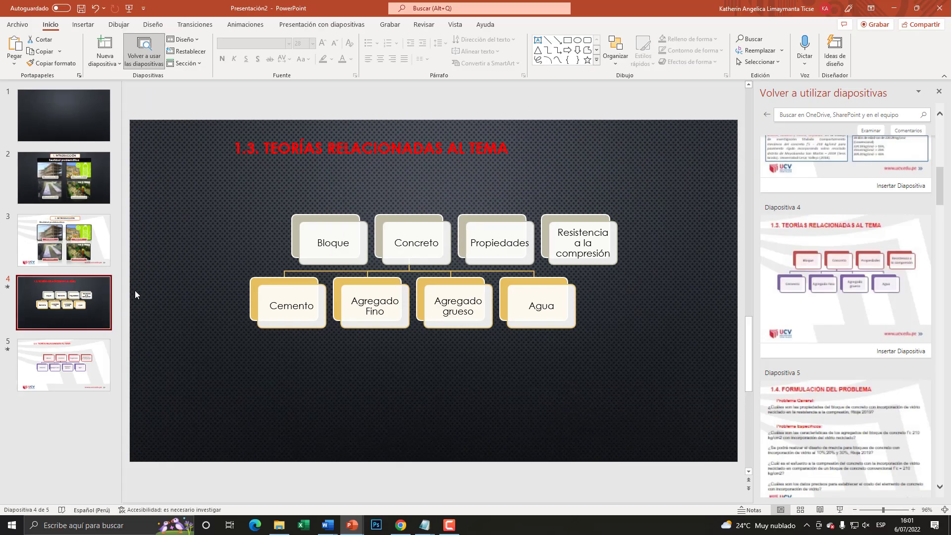
# - View slide 5, then reopen Reuse Slides from the New Slide list
pyautogui.click(95, 344)
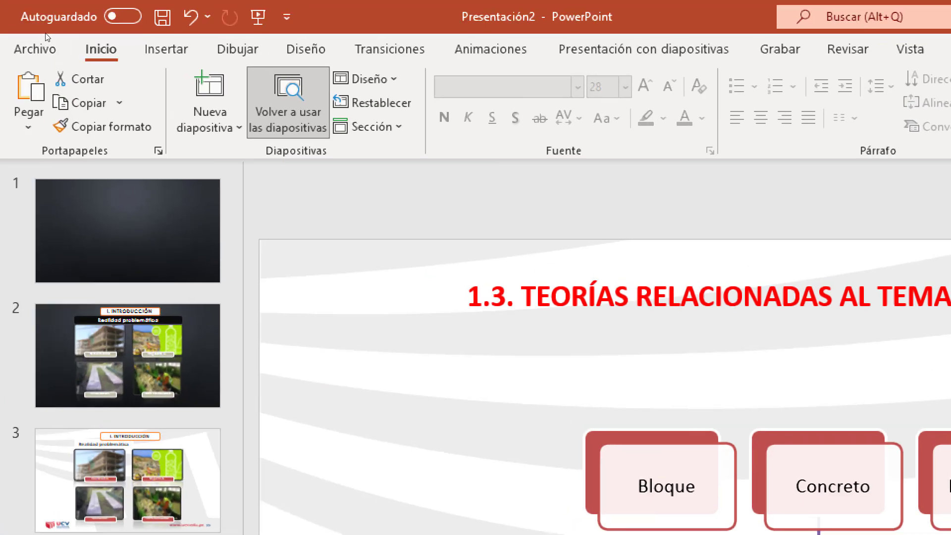
pyautogui.hotkey('alt', 'h')
pyautogui.press('i')
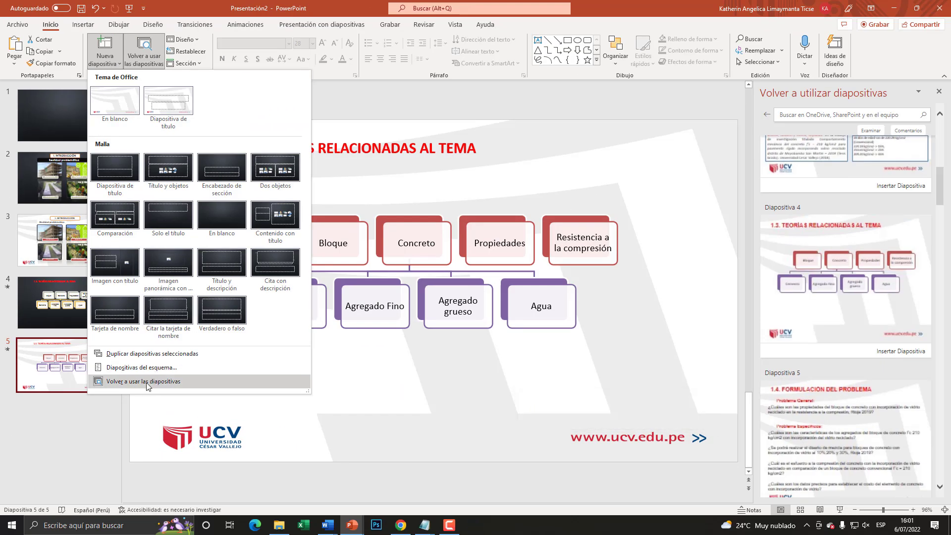
pyautogui.click(165, 382)
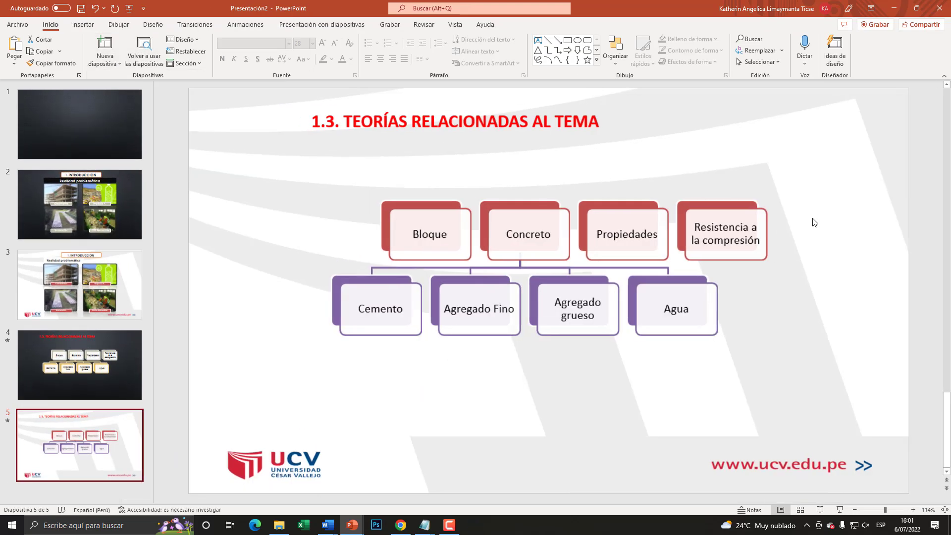
pyautogui.click(105, 63)
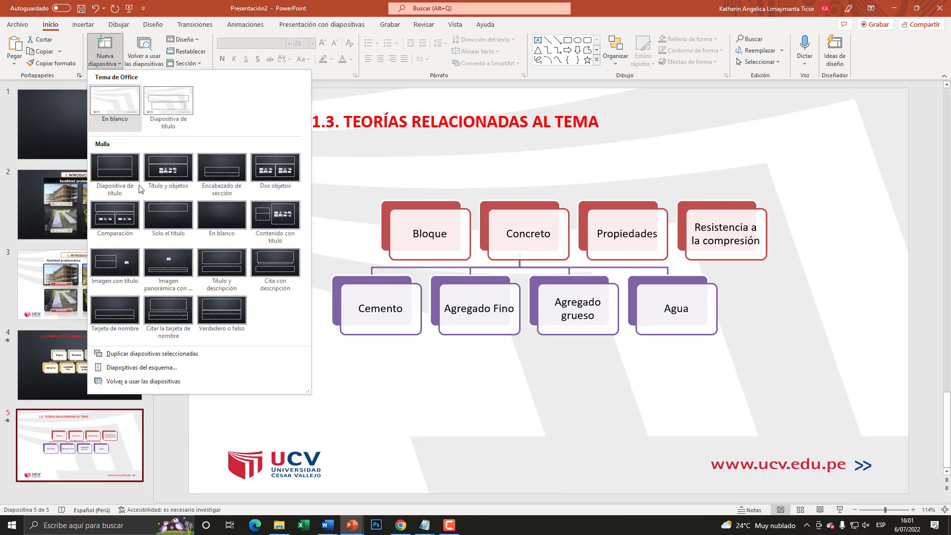
pyautogui.click(143, 381)
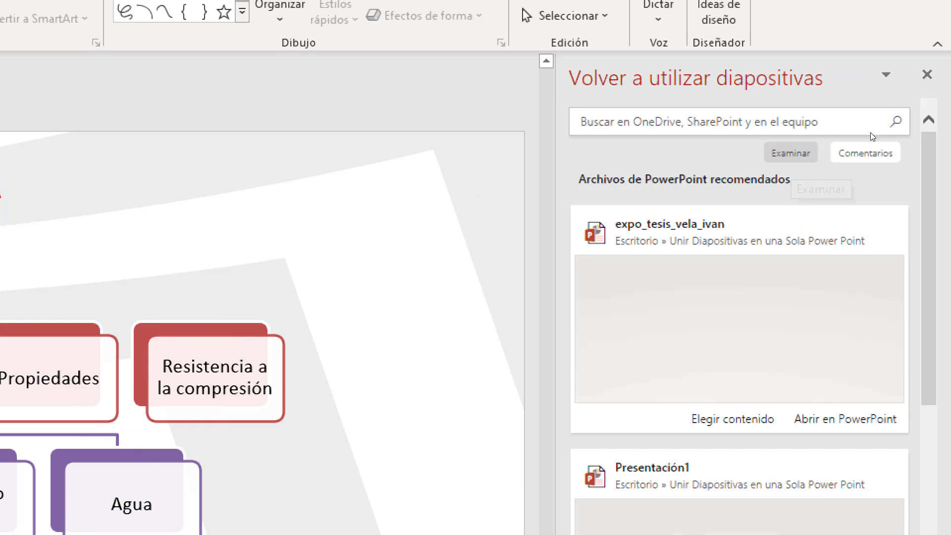
# - Browse for Ole.pptx and load its slides into the reuse pane
pyautogui.click(790, 153)
pyautogui.click(345, 161)
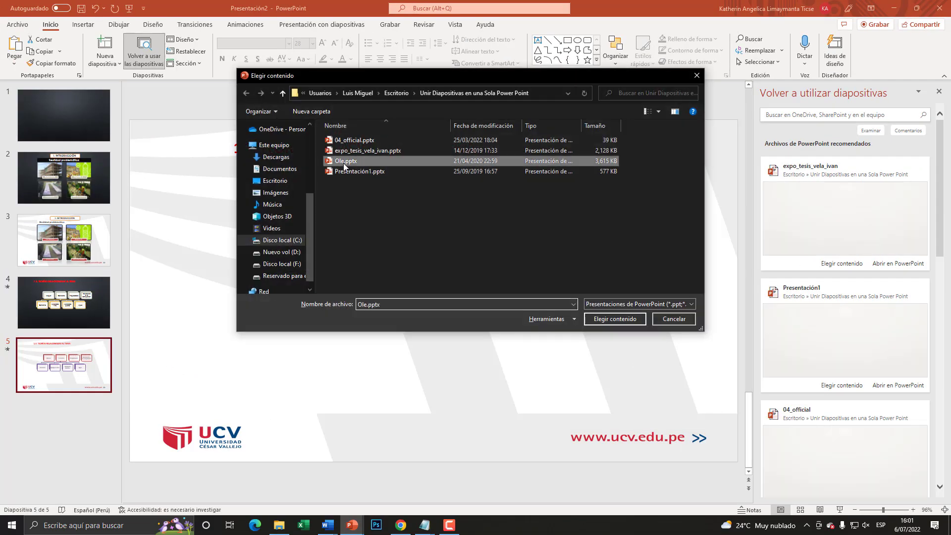
pyautogui.doubleClick(345, 162)
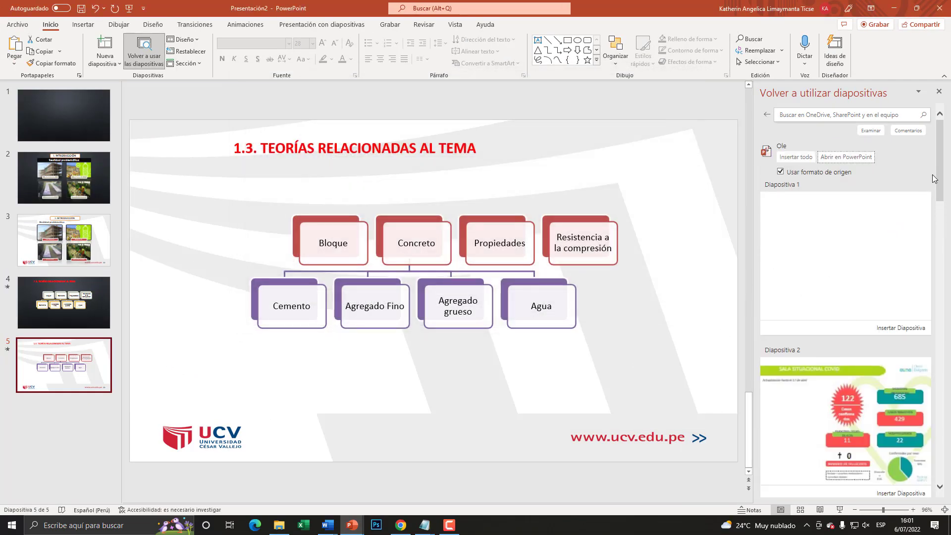
# - Turn off Use source formatting in the Reuse Slides pane
pyautogui.moveTo(940, 171); pyautogui.dragTo(941, 316)
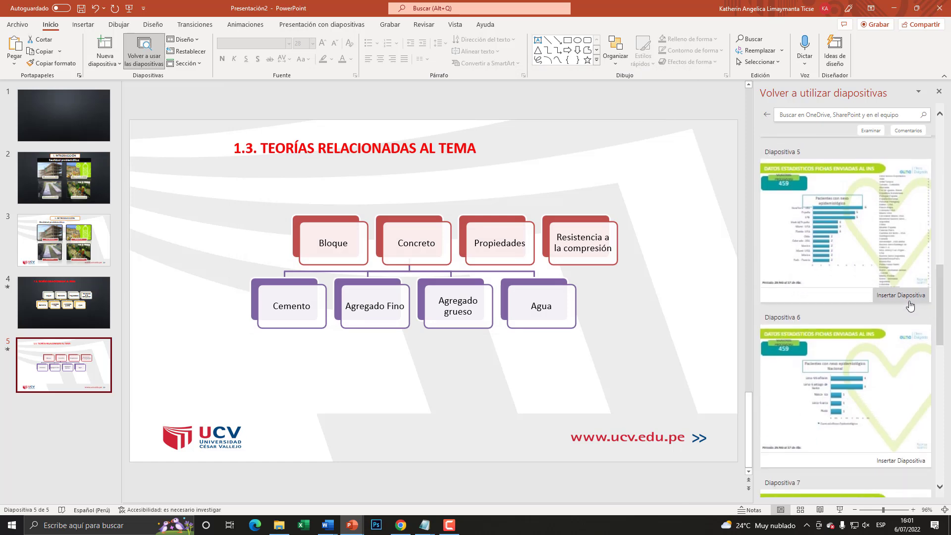
pyautogui.scroll(5, 909, 248)
pyautogui.scroll(5, 909, 213)
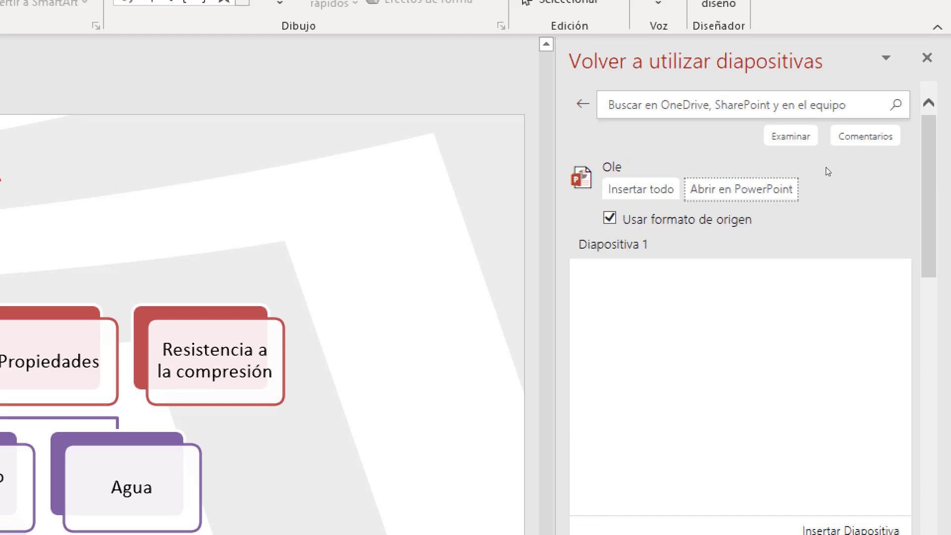
pyautogui.press('Tab')
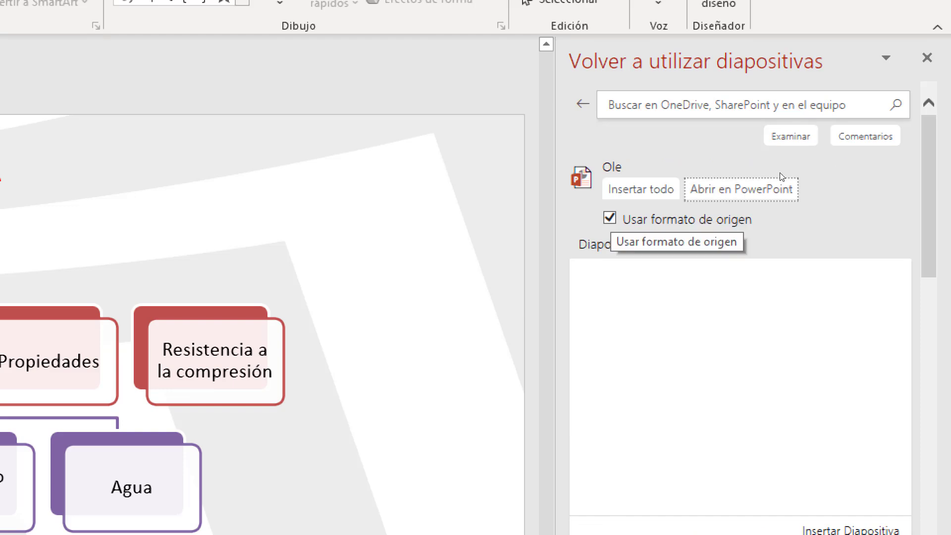
pyautogui.press('space')
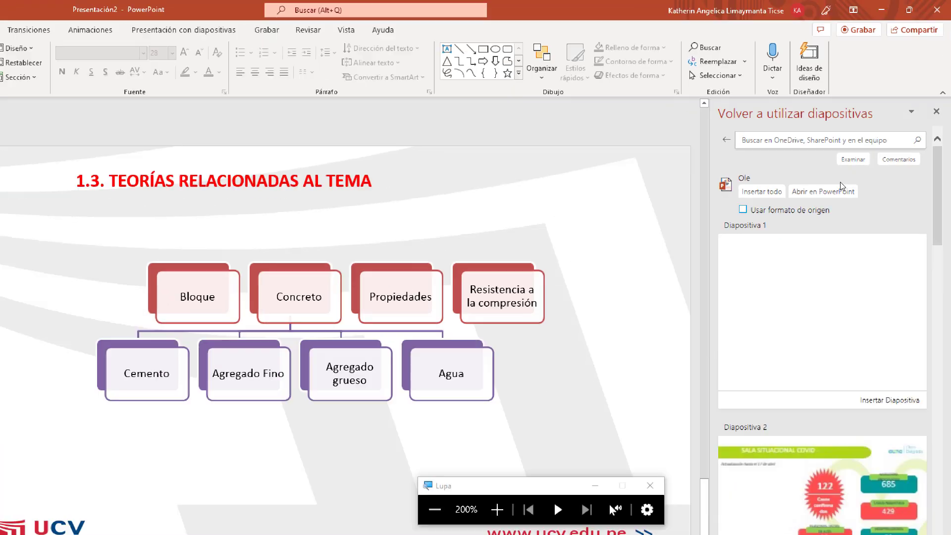
# - Insert Ole's statistics slide (Diapositiva 4) after slide 1
pyautogui.scroll(-3, 858, 286)
pyautogui.scroll(-5, 858, 286)
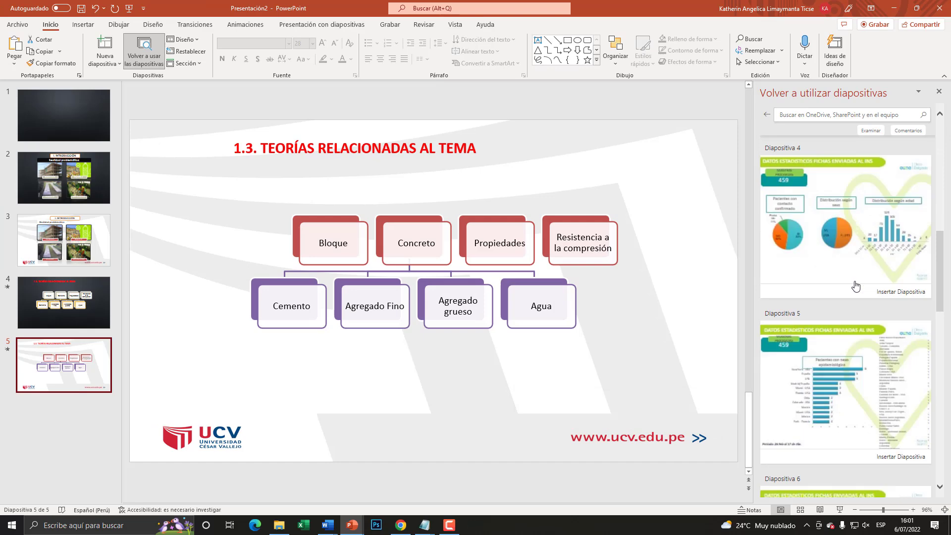
pyautogui.click(58, 111)
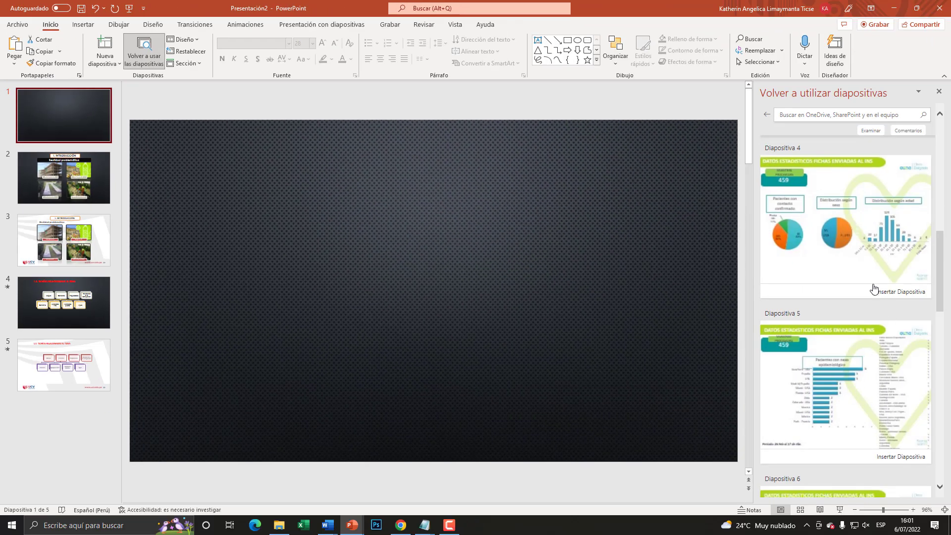
pyautogui.click(860, 228)
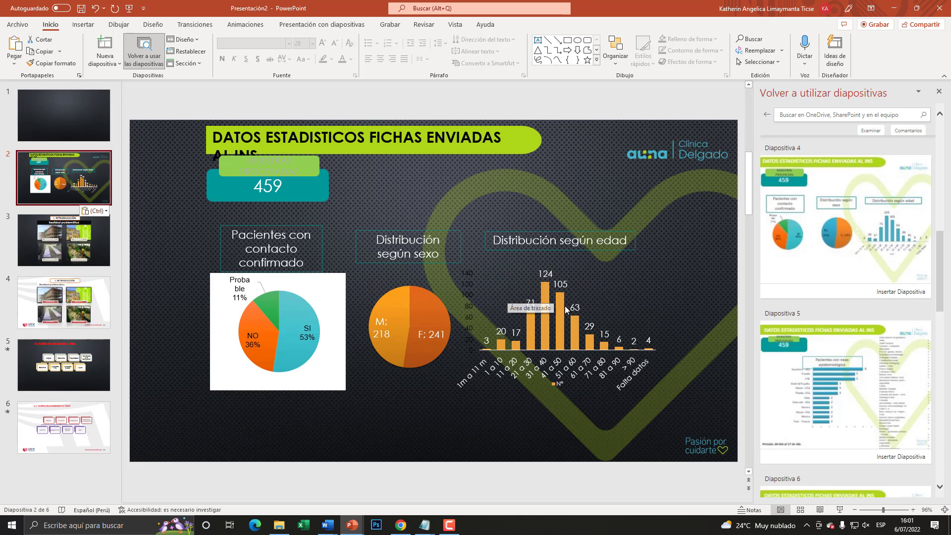
# - Insert every slide from Ole.pptx after slide 1 in the dark theme
pyautogui.scroll(5, 864, 352)
pyautogui.scroll(5, 863, 351)
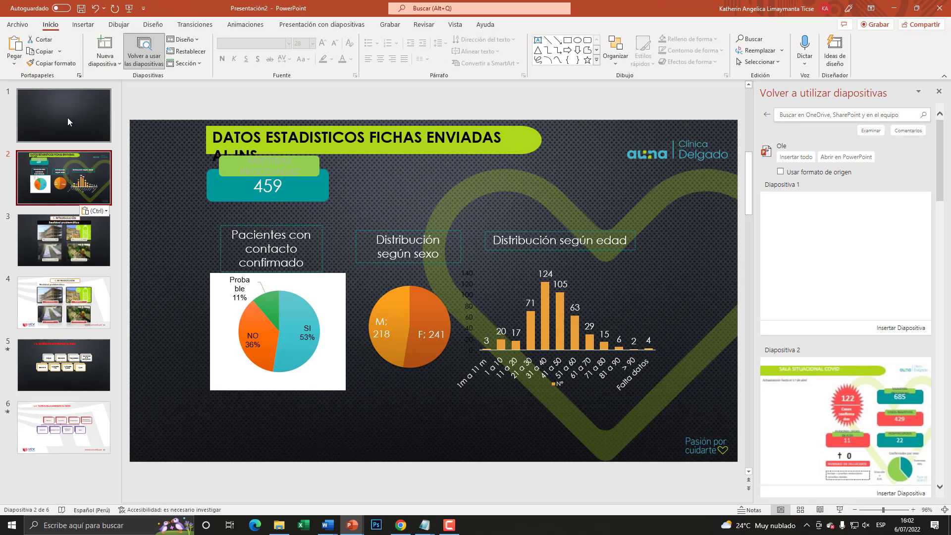
pyautogui.click(68, 122)
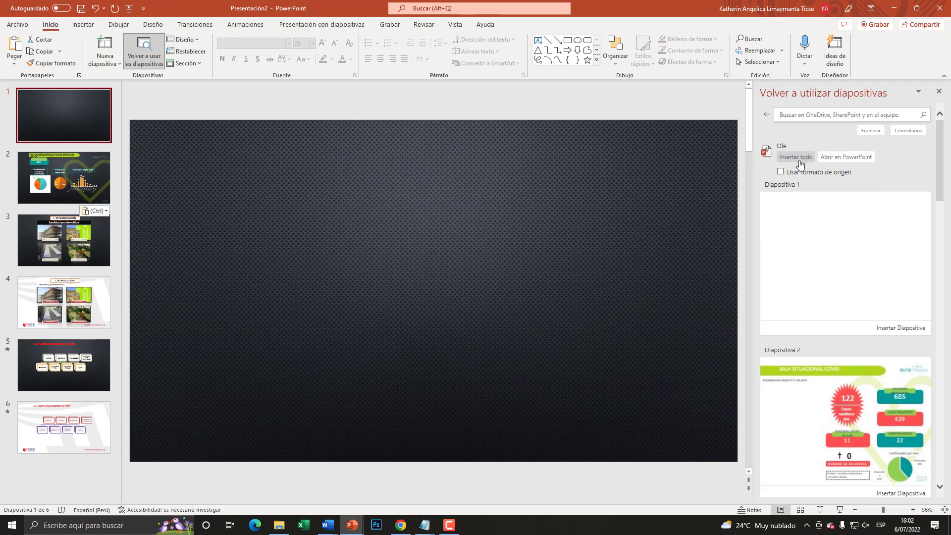
pyautogui.click(801, 164)
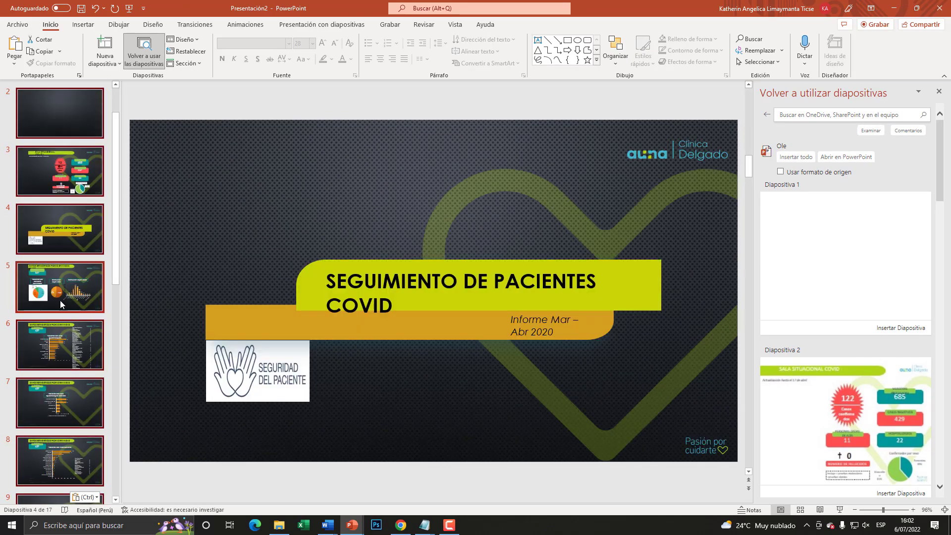
# - Browse from slide 7 through slide 17 to check the dark theme, then return to slide 1
pyautogui.click(62, 308)
pyautogui.press('Down')
pyautogui.press('Down')
pyautogui.press('Down')
pyautogui.press('Down')
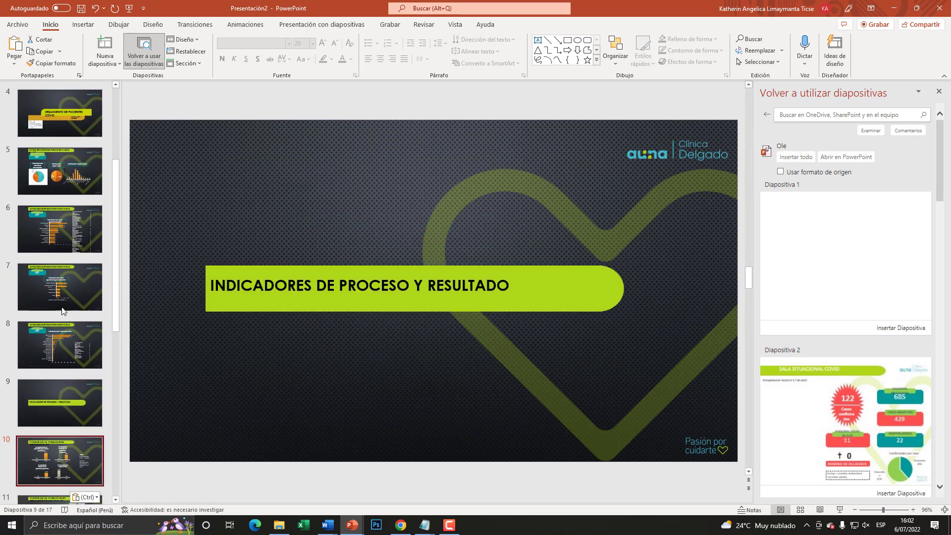
pyautogui.press('Down')
pyautogui.press('Down')
pyautogui.press('Down')
pyautogui.press('Down')
pyautogui.press('Down')
pyautogui.press('Down')
pyautogui.press('Down')
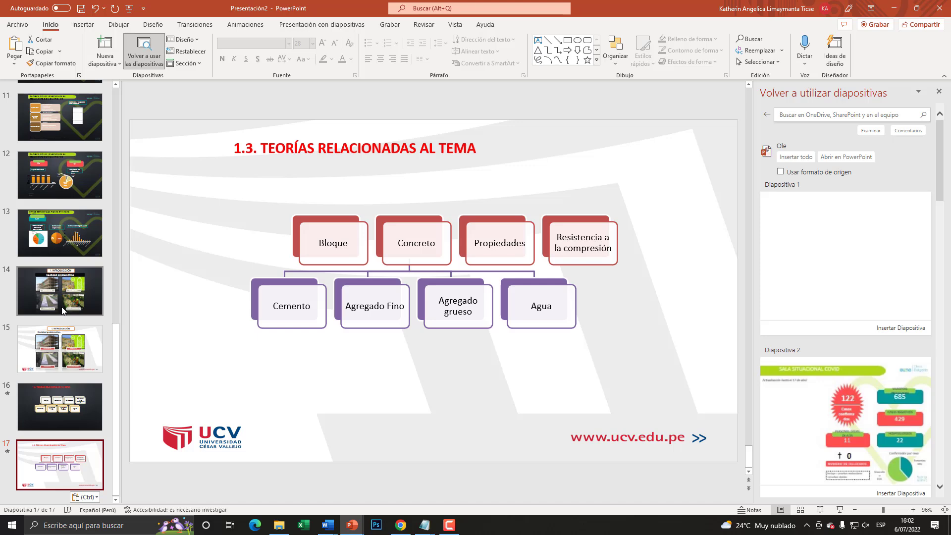
pyautogui.press('Up')
pyautogui.press('Up')
pyautogui.press('Up')
pyautogui.press('Up')
pyautogui.press('Up')
pyautogui.press('Up')
pyautogui.press('Up')
pyautogui.press('Up')
pyautogui.press('Up')
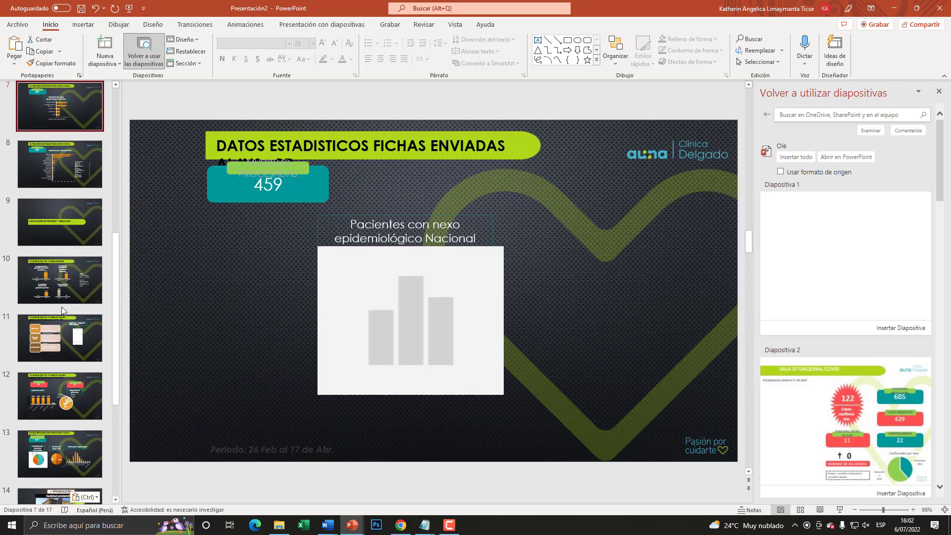
pyautogui.press('Up')
pyautogui.press('Up')
pyautogui.press('Up')
pyautogui.press('Up')
pyautogui.press('Up')
pyautogui.press('Down')
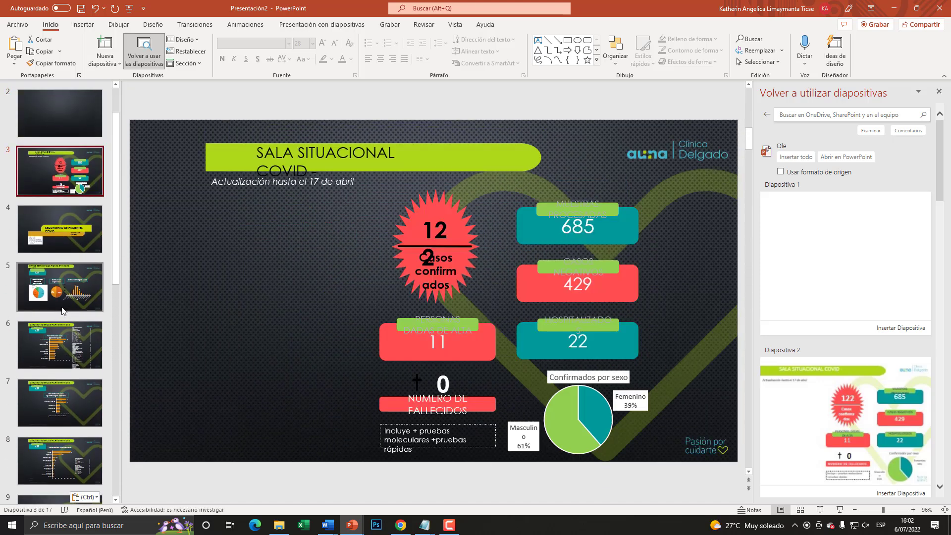
pyautogui.scroll(2, 62, 313)
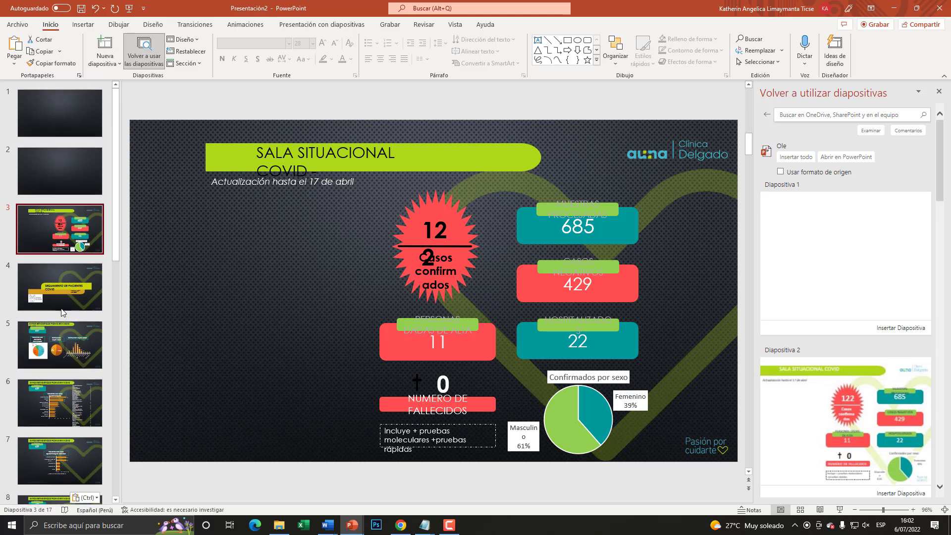
pyautogui.click(62, 114)
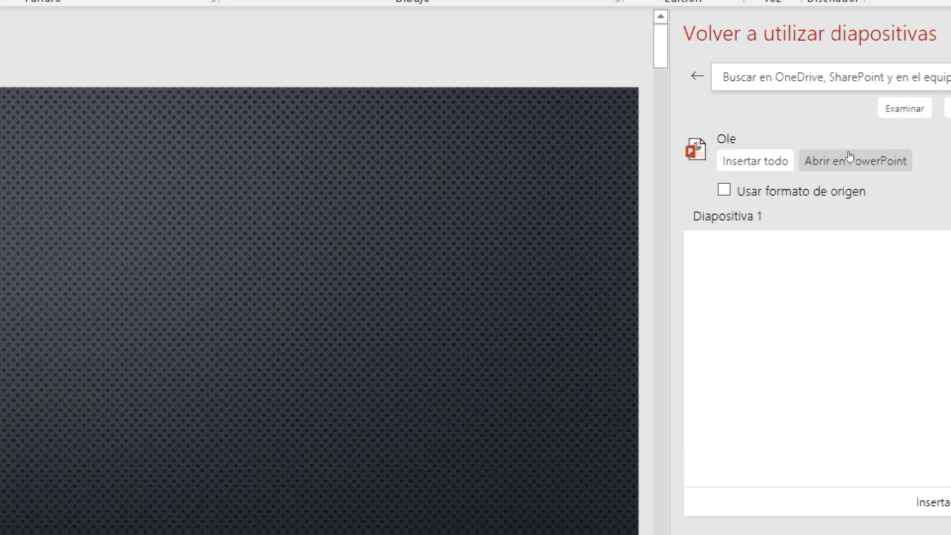
pyautogui.scroll(-5, 944, 157)
pyautogui.scroll(5, 945, 206)
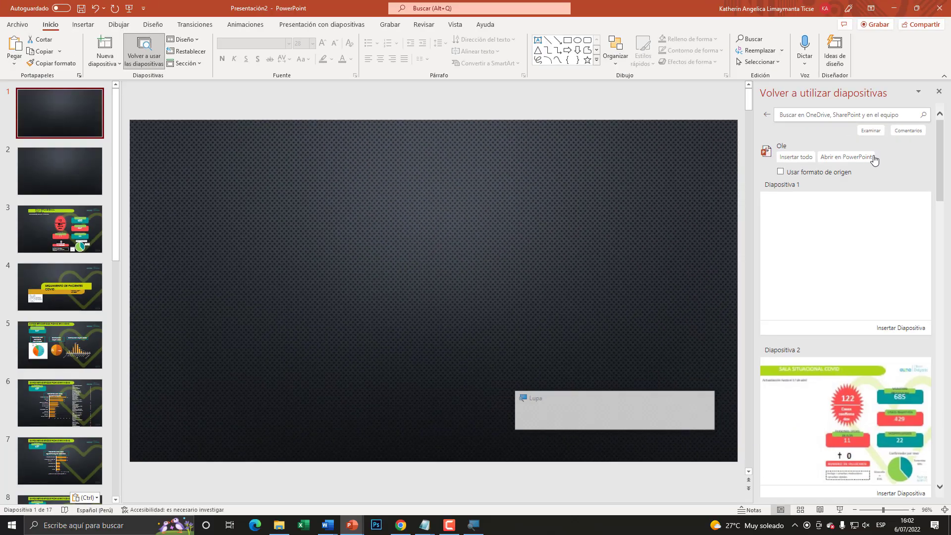
pyautogui.click(858, 159)
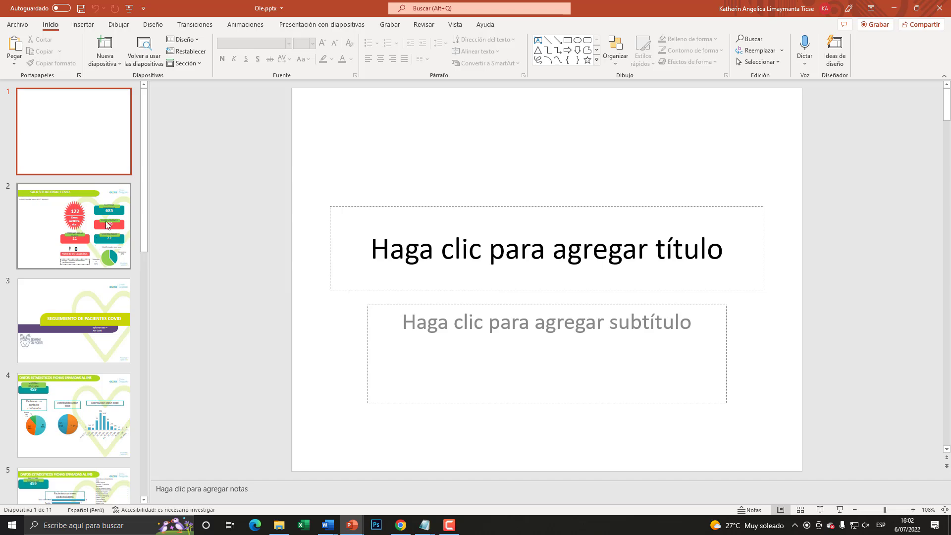
pyautogui.click(106, 221)
pyautogui.click(82, 323)
pyautogui.click(86, 379)
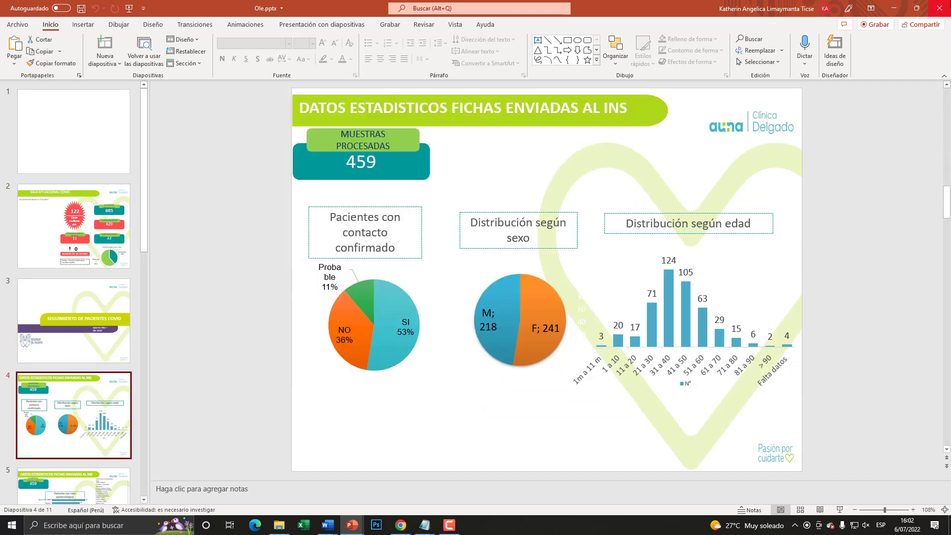
pyautogui.click(917, 8)
pyautogui.moveTo(221, 65); pyautogui.dragTo(272, 130)
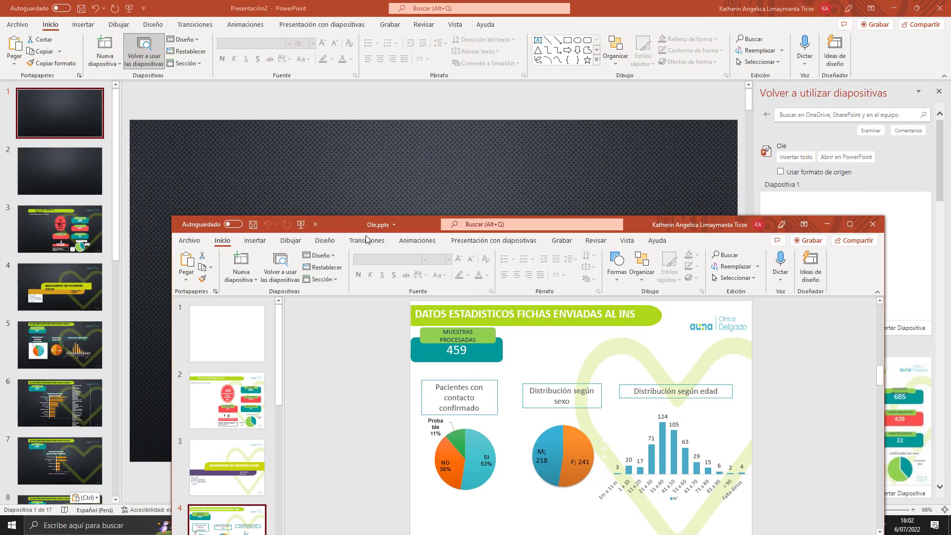
pyautogui.click(803, 125)
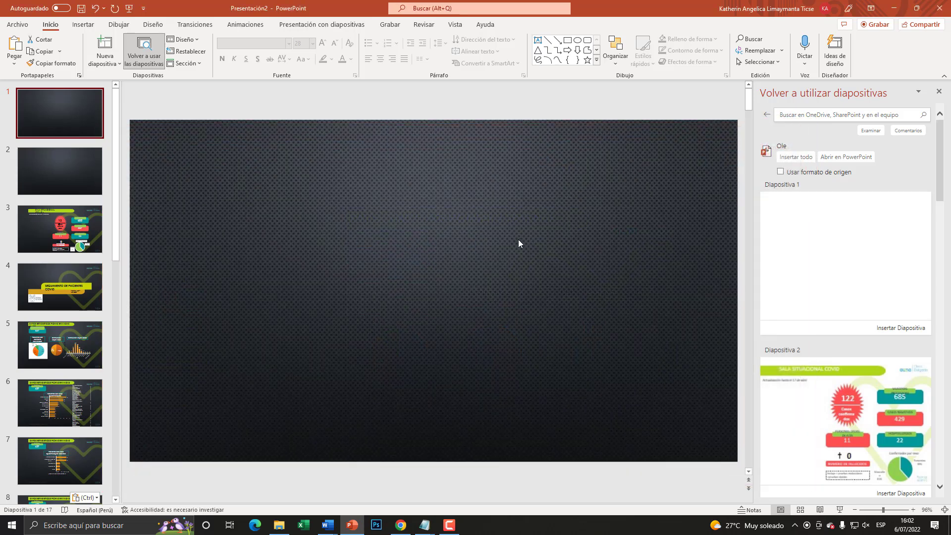
pyautogui.scroll(-1, 112, 245)
pyautogui.moveTo(113, 245)
pyautogui.mouseDown()
pyautogui.moveTo(123, 406)
pyautogui.moveTo(133, 182)
pyautogui.mouseUp()
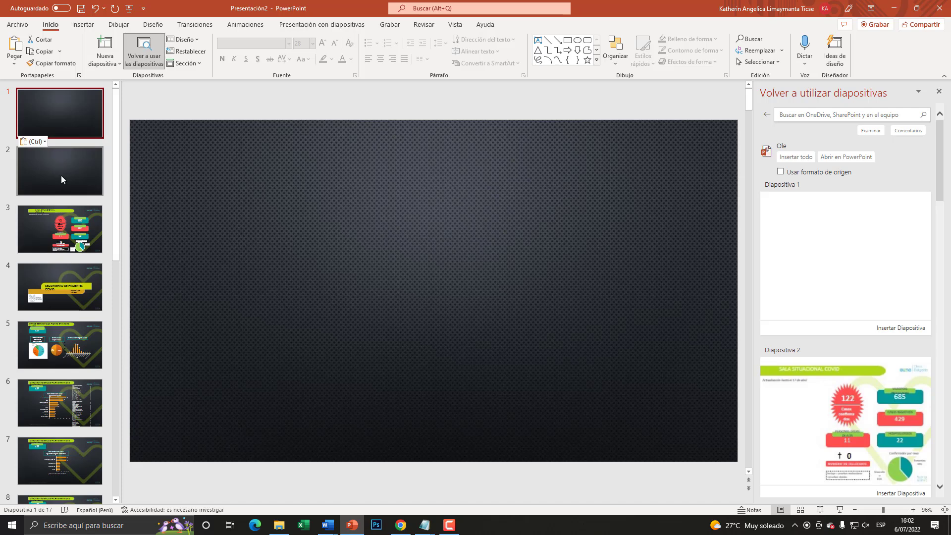
# - Display slide 2, then slide 3 with the SALA SITUACIONAL COVID statistics in the dark theme
pyautogui.click(61, 175)
pyautogui.click(64, 213)
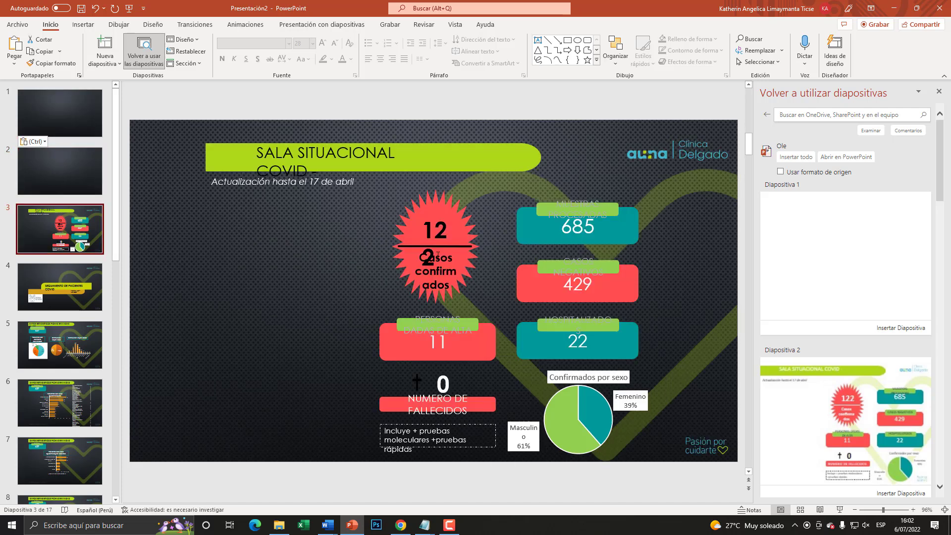